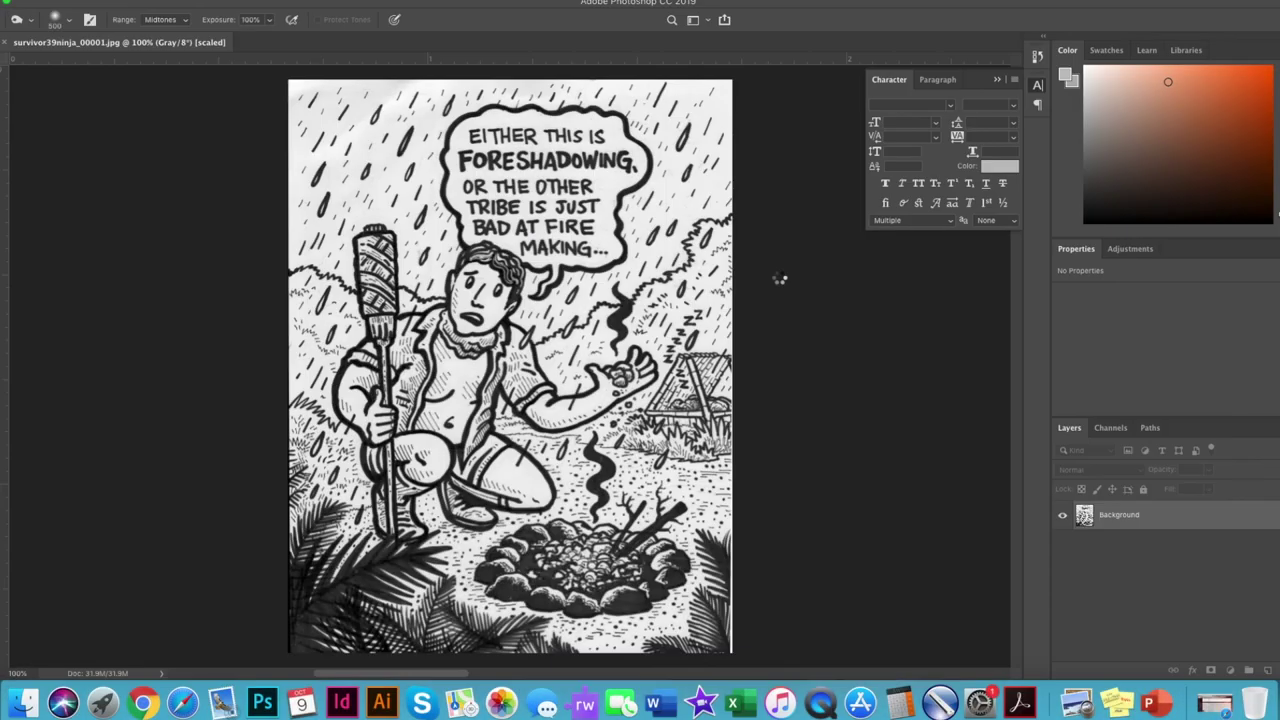
# Apply Levels at 107/1.00/170 to the scan and select the whole panel artwork.
pyautogui.hotkey('ctrl', 'l')
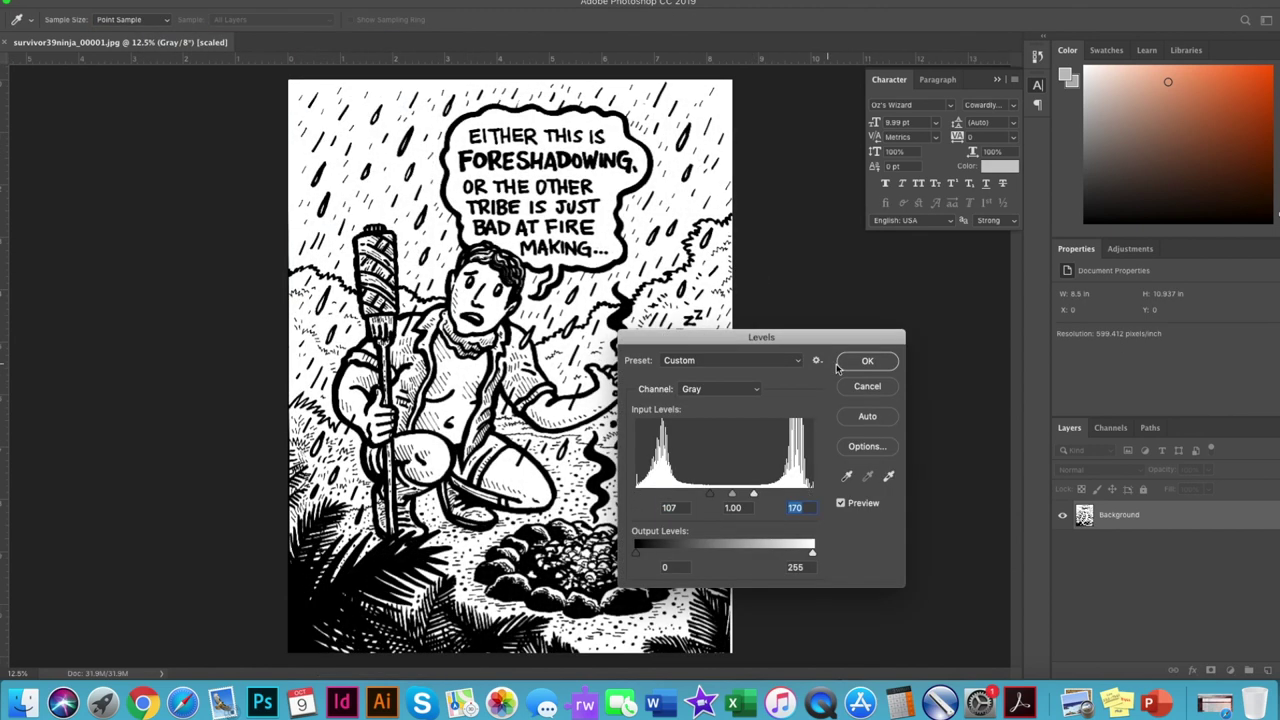
pyautogui.press('Return')
pyautogui.press('m')
pyautogui.moveTo(290, 82); pyautogui.dragTo(729, 650)
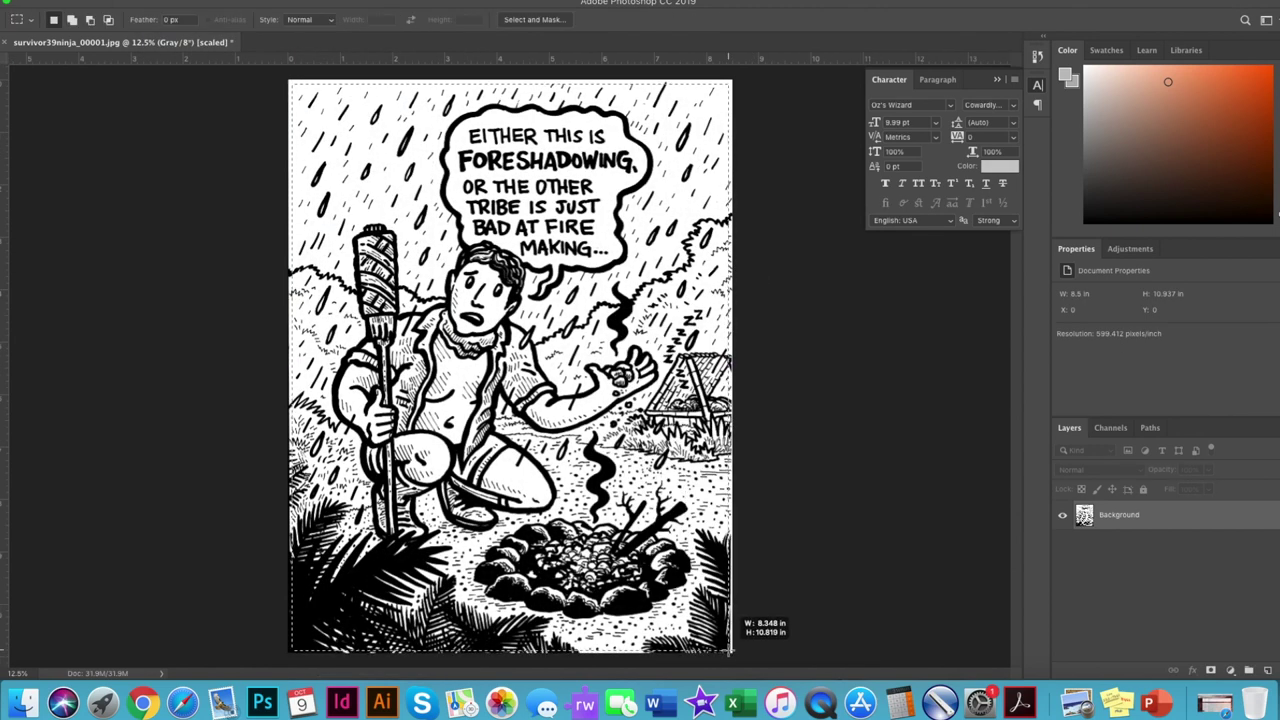
# Copy the selected artwork onto a new Layer 1, deselect, and make Background active.
pyautogui.press('b')
pyautogui.press('d')
pyautogui.hotkey('ctrl', 'j')
pyautogui.click(300, 34)
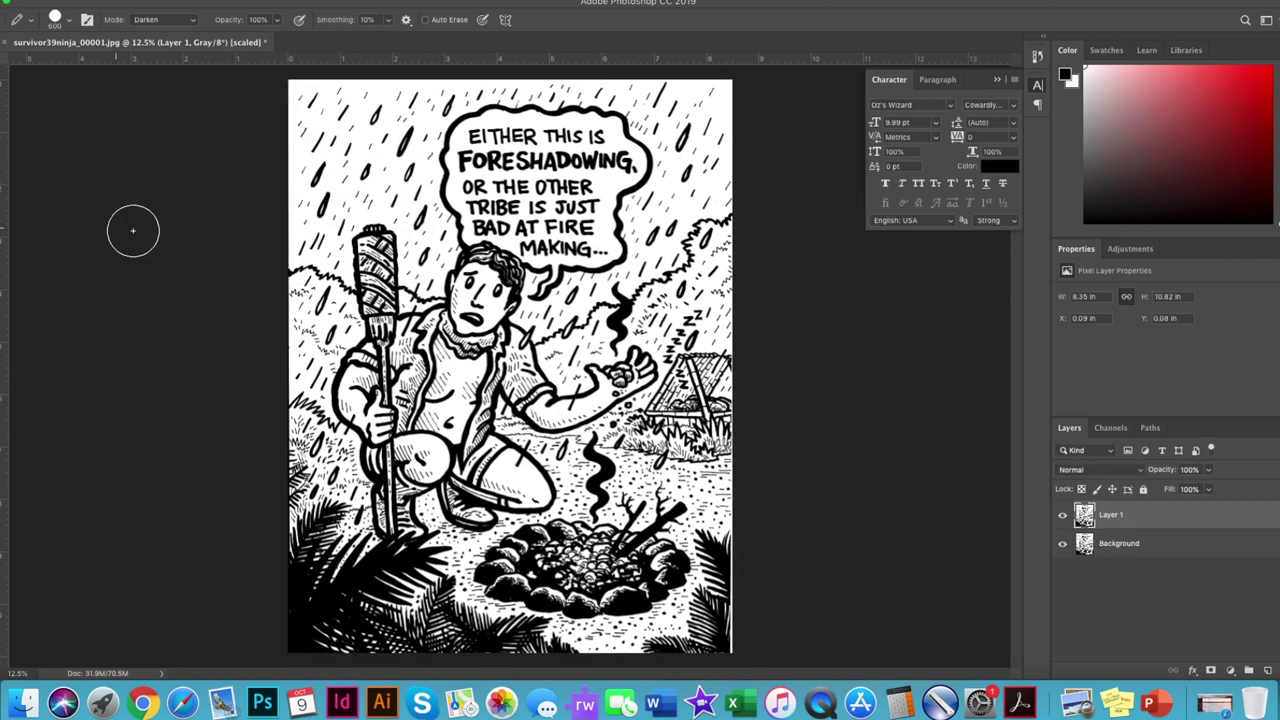
pyautogui.hotkey('alt', '[')
# Convert the image to RGB without flattening and fill the Background with a teal gradient.
pyautogui.click(330, 15)
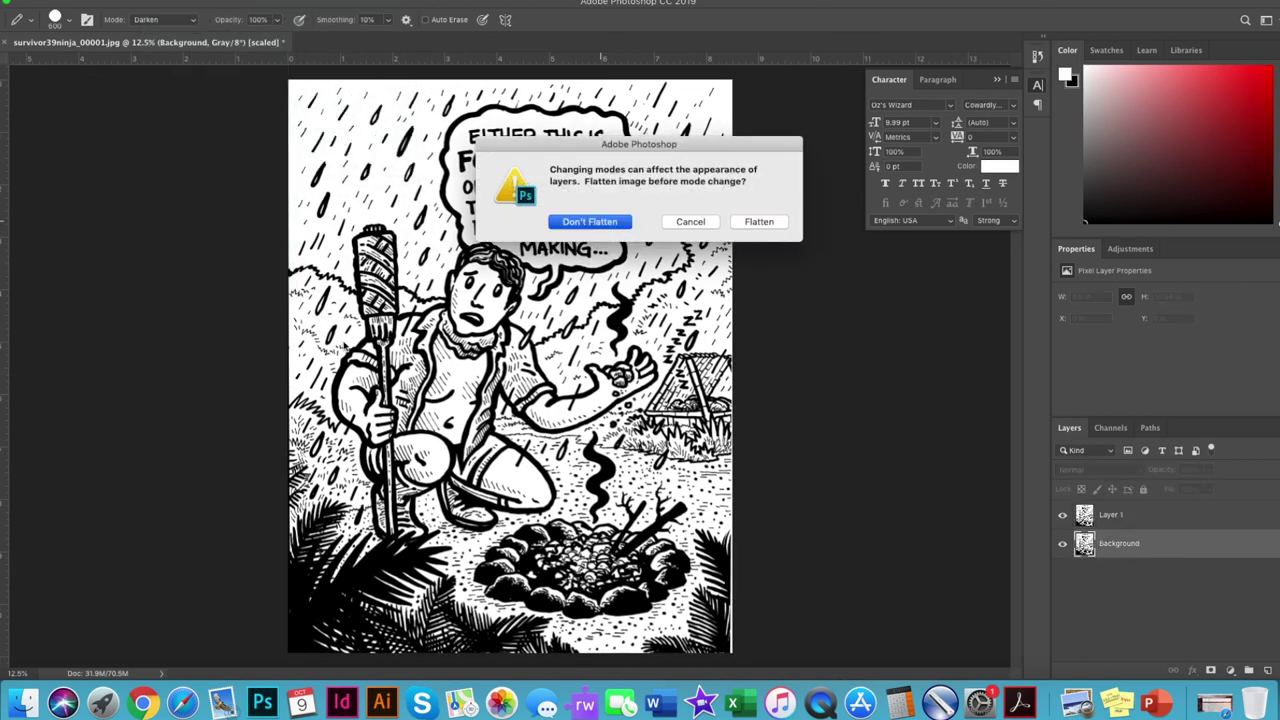
pyautogui.press('Return')
pyautogui.click(8, 290)
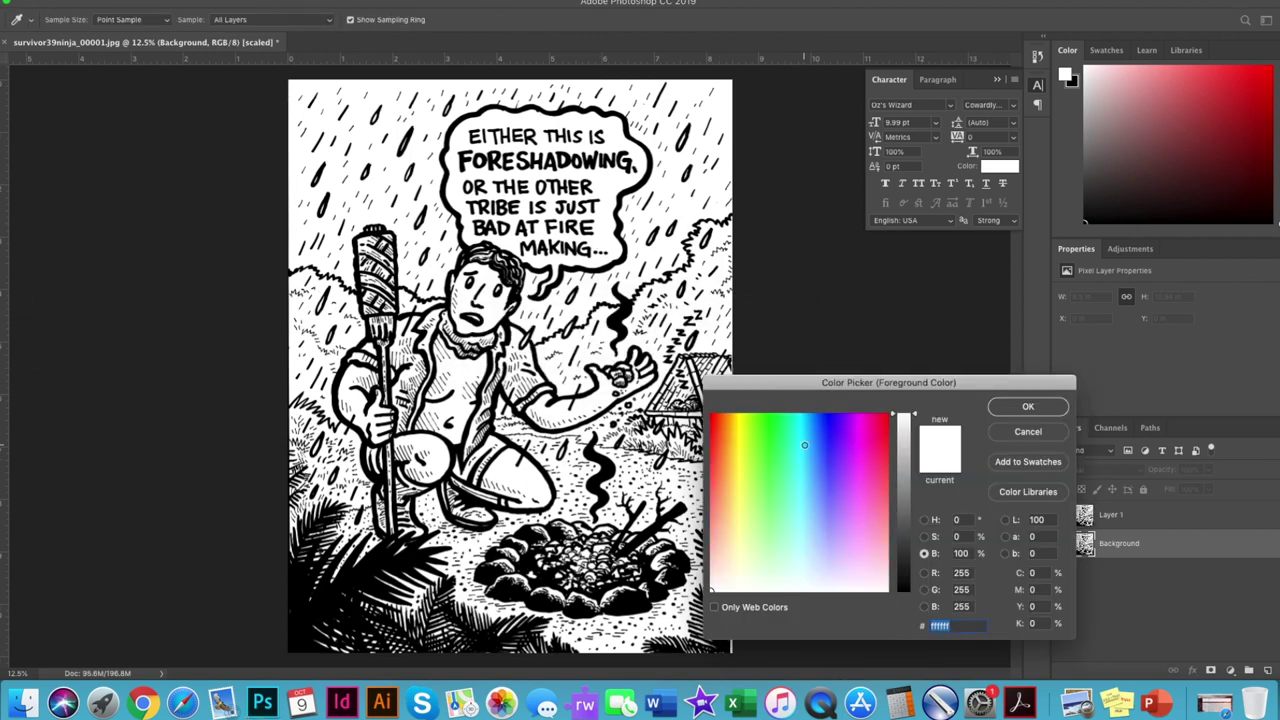
pyautogui.write('22a8be')
pyautogui.press('Return')
pyautogui.press('g')
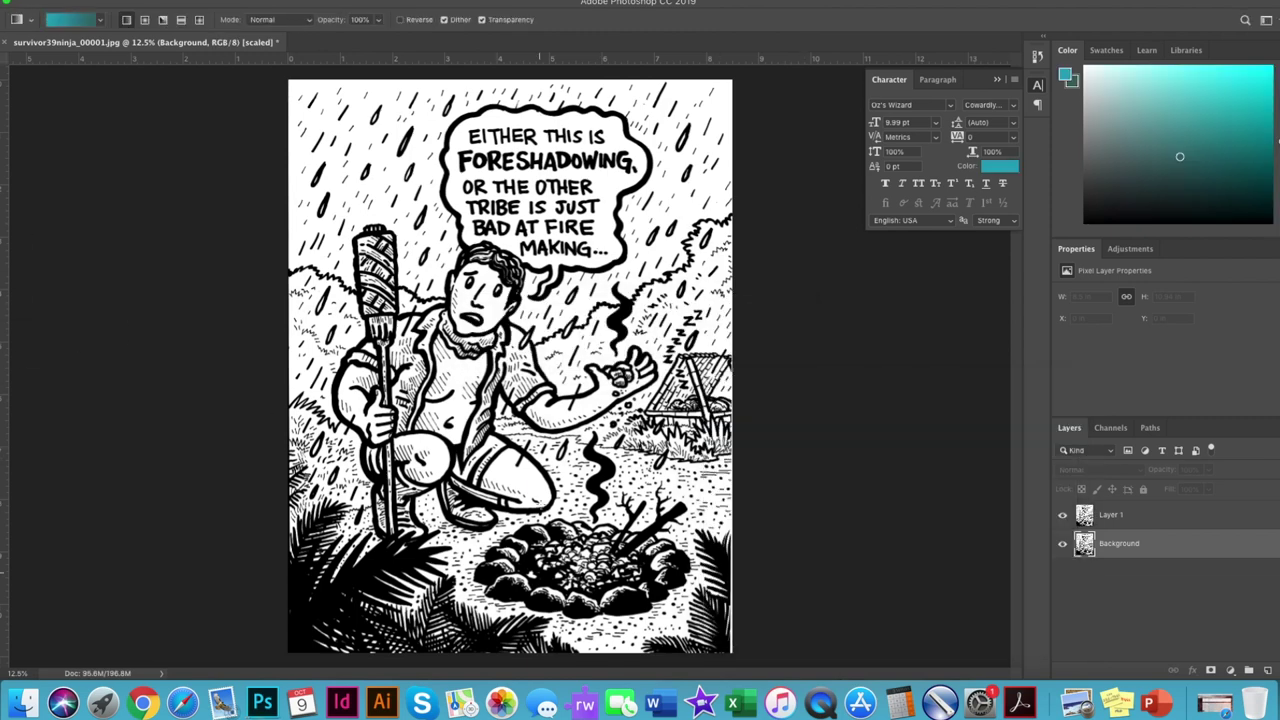
pyautogui.moveTo(490, 116); pyautogui.dragTo(490, 640)
# Add a 24 px black stroke border to Layer 1.
pyautogui.click(1062, 514)
pyautogui.click(1062, 514)
pyautogui.click(1110, 514)
pyautogui.rightClick(1182, 512)
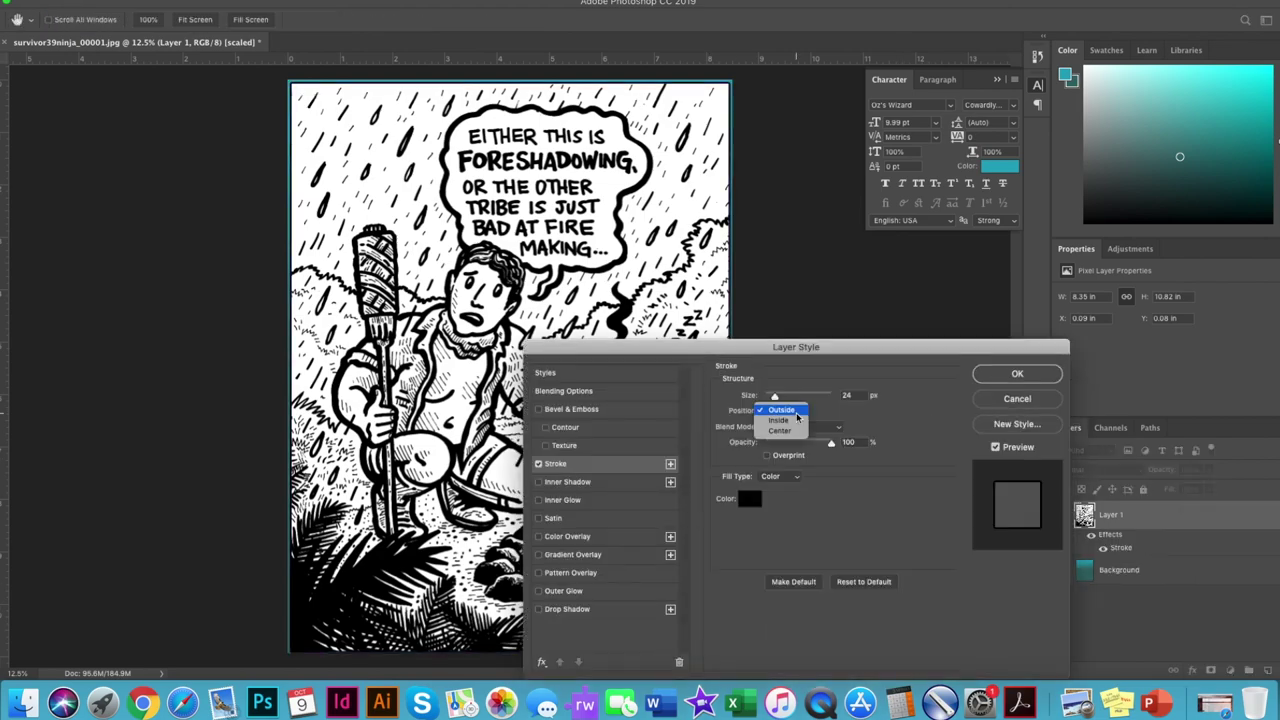
pyautogui.press('Return')
# Delete Layer 1's white areas with the Magic Wand so the teal shows through.
pyautogui.press('w')
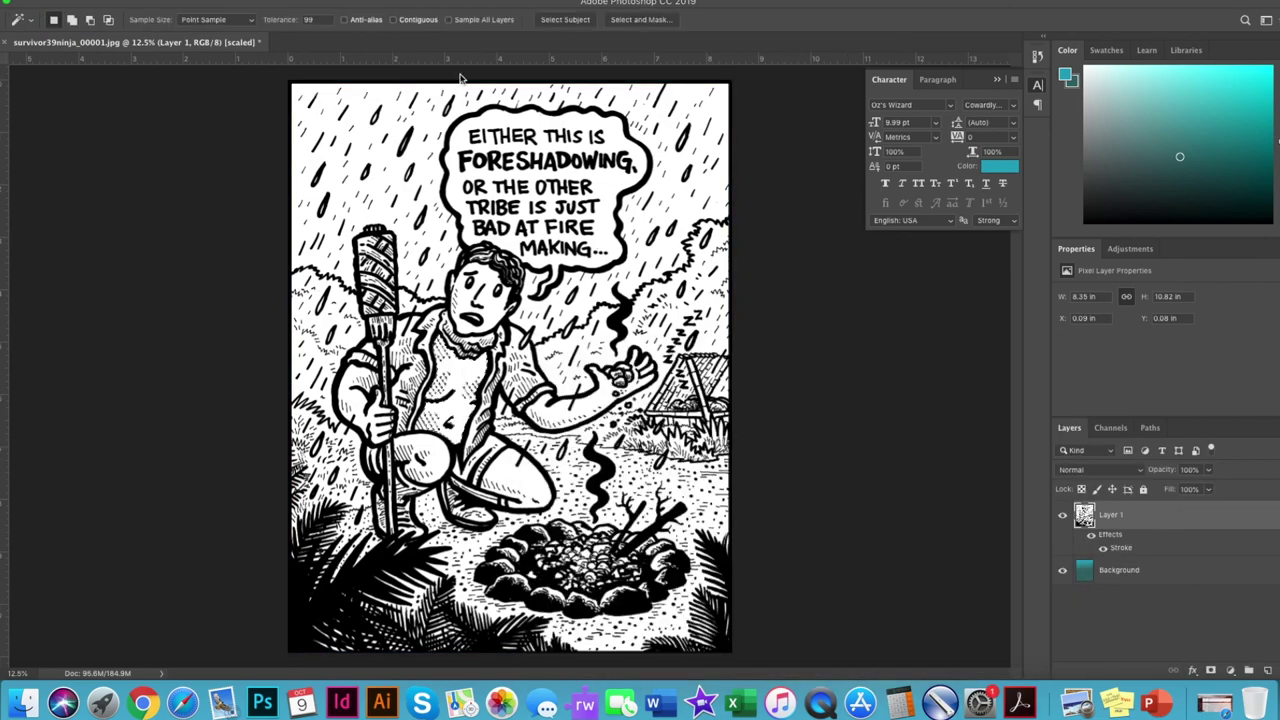
pyautogui.click(470, 390)
pyautogui.hotkey('ctrl', 'z')
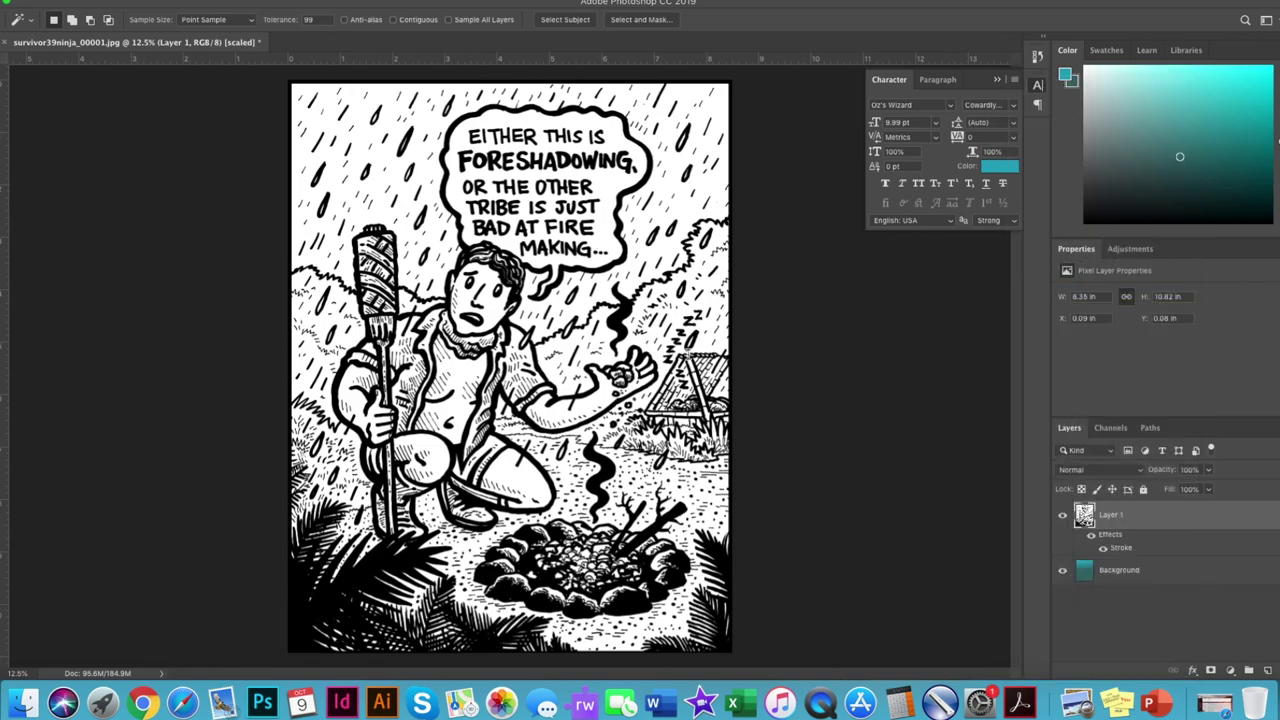
pyautogui.hotkey('ctrl', 'z')
pyautogui.click(465, 372)
pyautogui.press('Delete')
pyautogui.click(1119, 543)
pyautogui.press('b')
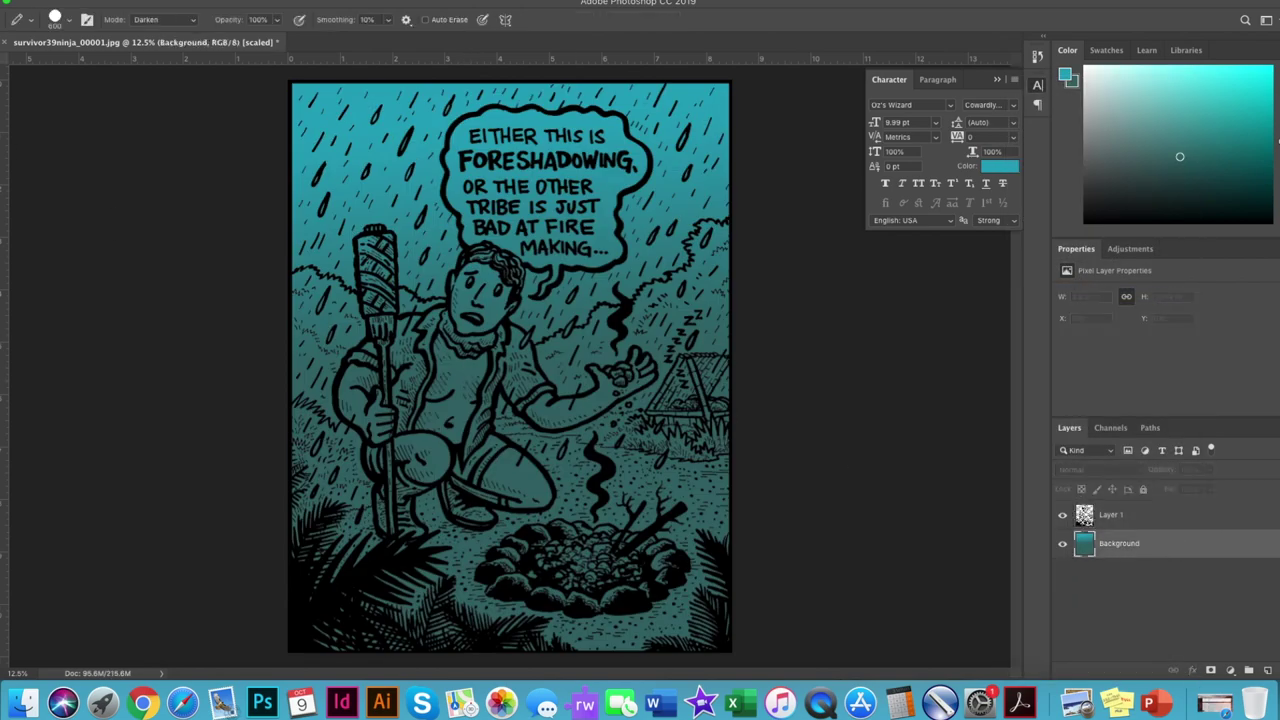
pyautogui.press('Return')
pyautogui.press('Return')
# Paint dark cloud bands across the teal sky with a soft 48% brush.
pyautogui.hotkey('shift', 'b')
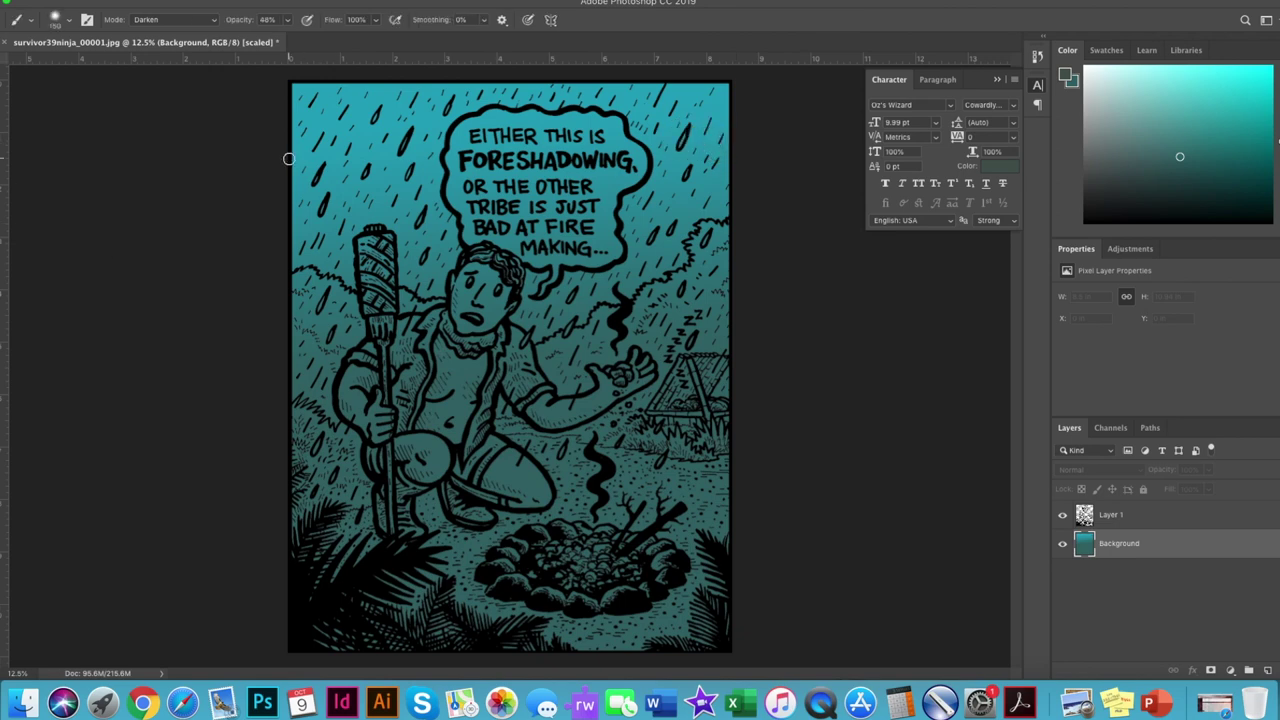
pyautogui.moveTo(288, 158); pyautogui.dragTo(740, 135)
pyautogui.moveTo(735, 180); pyautogui.dragTo(283, 191)
pyautogui.click(69, 19)
pyautogui.moveTo(292, 240)
pyautogui.mouseDown()
pyautogui.moveTo(577, 269)
pyautogui.moveTo(500, 315)
pyautogui.mouseUp()
pyautogui.moveTo(330, 235); pyautogui.dragTo(743, 186)
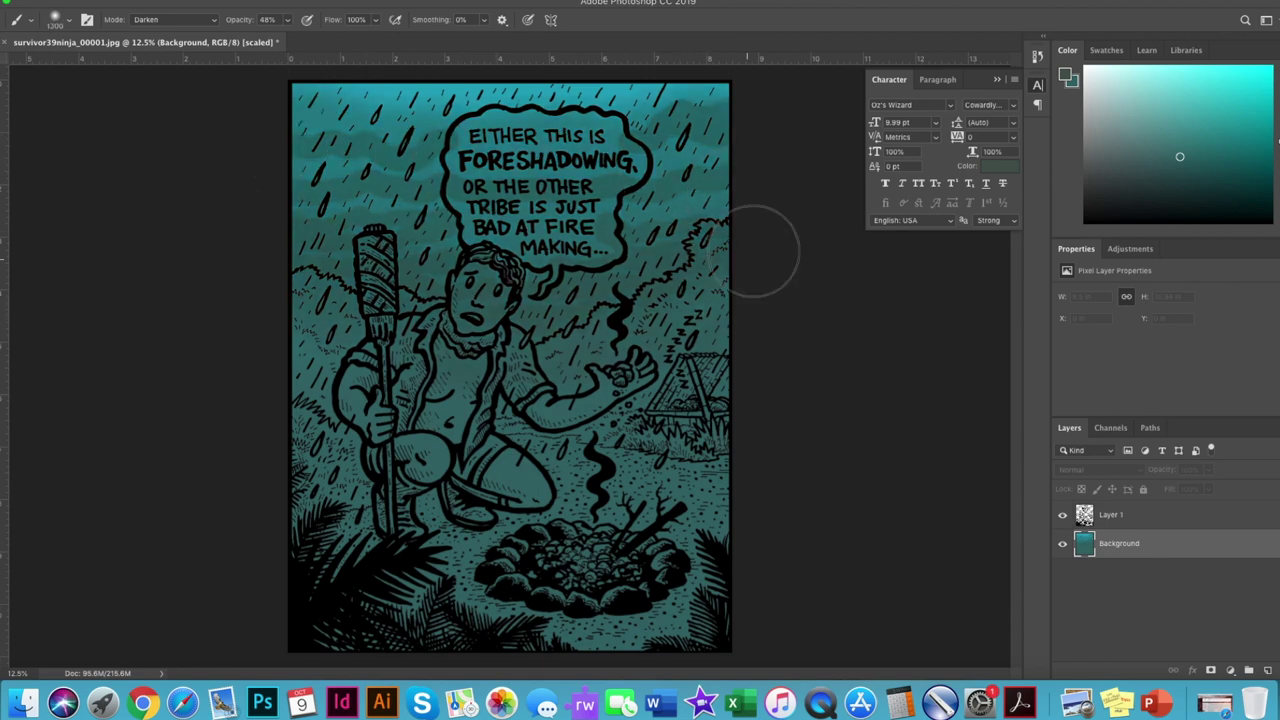
# Burn the sky around the speech bubble and the figure darker.
pyautogui.press('o')
pyautogui.moveTo(300, 229)
pyautogui.mouseDown()
pyautogui.moveTo(620, 232)
pyautogui.moveTo(400, 171)
pyautogui.moveTo(585, 273)
pyautogui.moveTo(435, 243)
pyautogui.moveTo(701, 218)
pyautogui.moveTo(729, 100)
pyautogui.mouseUp()
pyautogui.moveTo(371, 94)
pyautogui.mouseDown()
pyautogui.moveTo(654, 294)
pyautogui.moveTo(281, 323)
pyautogui.mouseUp()
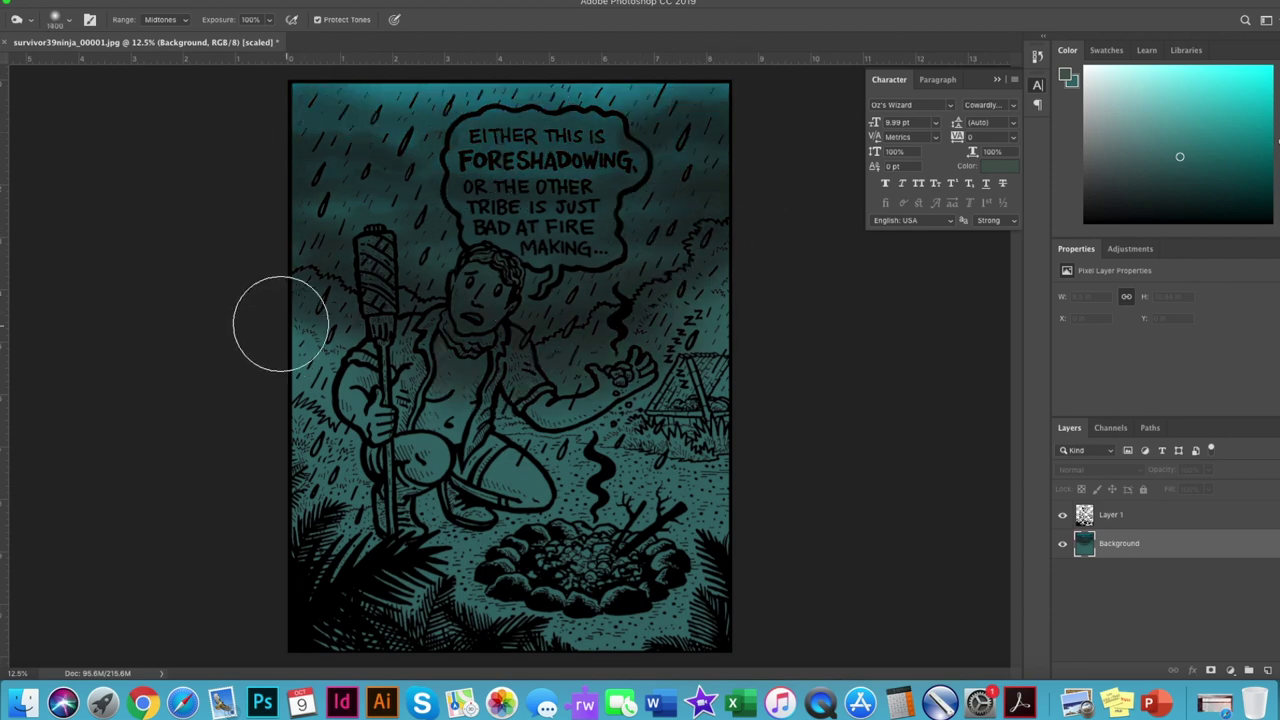
pyautogui.press('b')
pyautogui.hotkey('ctrl', '+')
pyautogui.click(1000, 166)
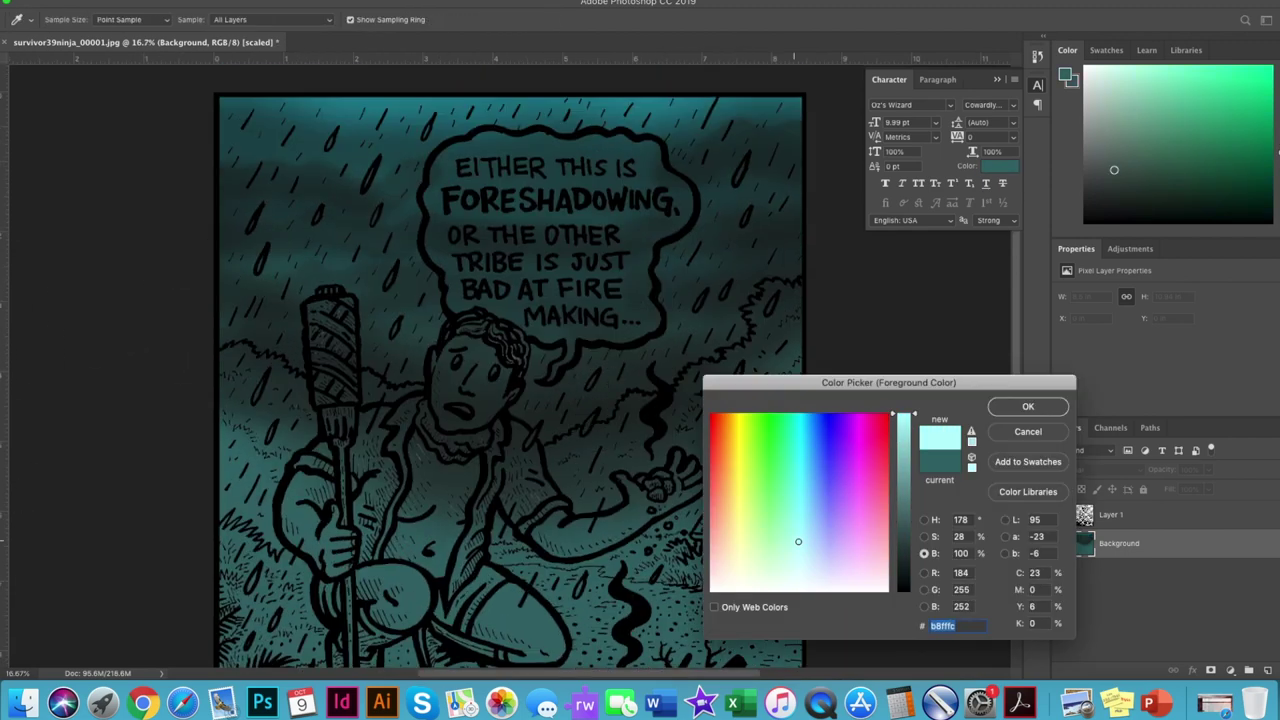
# Fill the speech bubble with light cyan.
pyautogui.click(1019, 405)
pyautogui.moveTo(476, 160)
pyautogui.mouseDown()
pyautogui.moveTo(610, 150)
pyautogui.moveTo(660, 240)
pyautogui.moveTo(450, 230)
pyautogui.moveTo(485, 200)
pyautogui.mouseUp()
pyautogui.hotkey('ctrl', '+')
pyautogui.moveTo(355, 290)
pyautogui.mouseDown()
pyautogui.moveTo(430, 350)
pyautogui.moveTo(630, 360)
pyautogui.moveTo(391, 299)
pyautogui.moveTo(452, 304)
pyautogui.mouseUp()
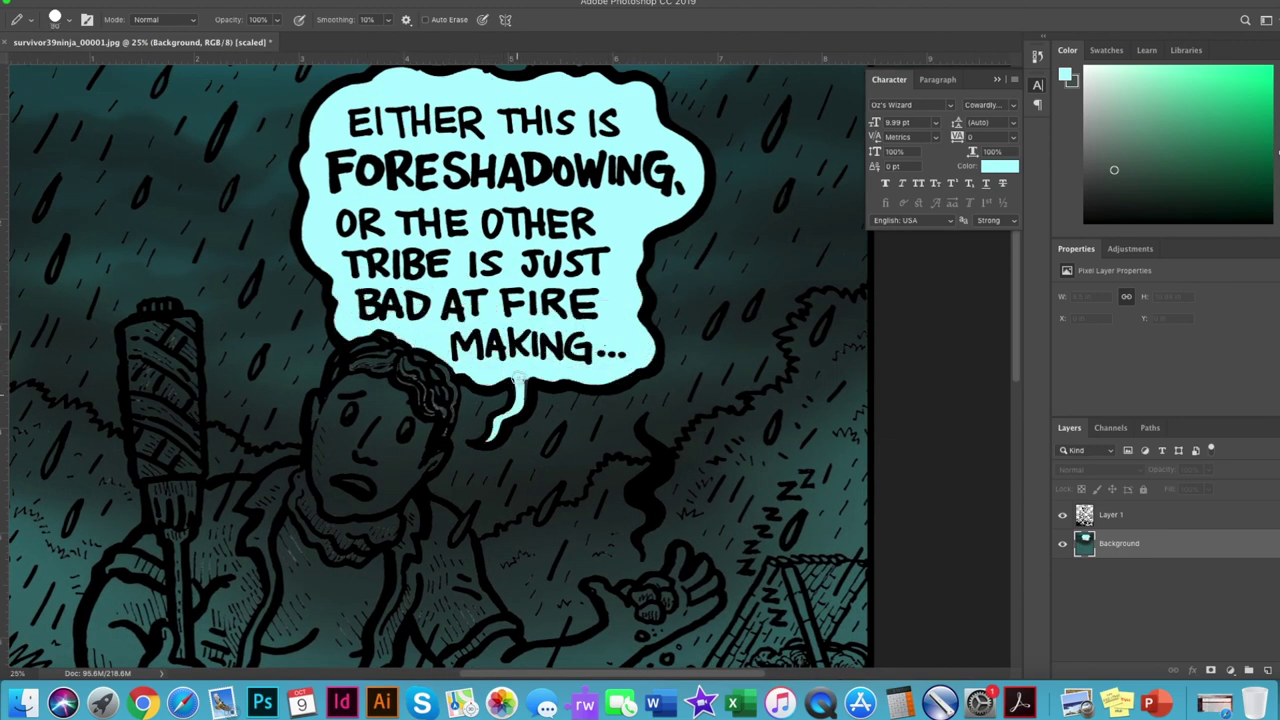
pyautogui.scroll(-2, 520, 378)
pyautogui.scroll(-3, 369, 445)
# Pick a mid-blue and start flatting the castaway's skin.
pyautogui.click(1066, 75)
pyautogui.click(1023, 406)
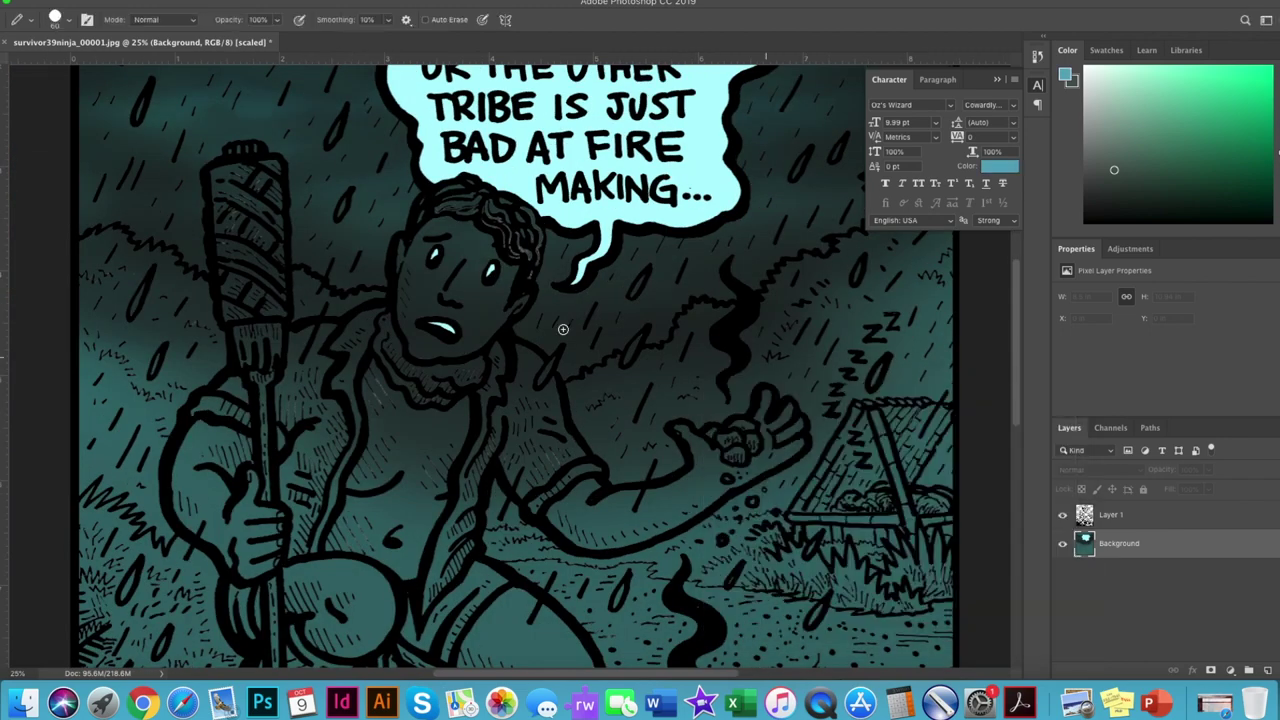
pyautogui.scroll(-3, 369, 445)
pyautogui.moveTo(240, 445)
pyautogui.mouseDown()
pyautogui.moveTo(250, 370)
pyautogui.moveTo(265, 430)
pyautogui.moveTo(370, 460)
pyautogui.mouseUp()
pyautogui.scroll(-2, 265, 430)
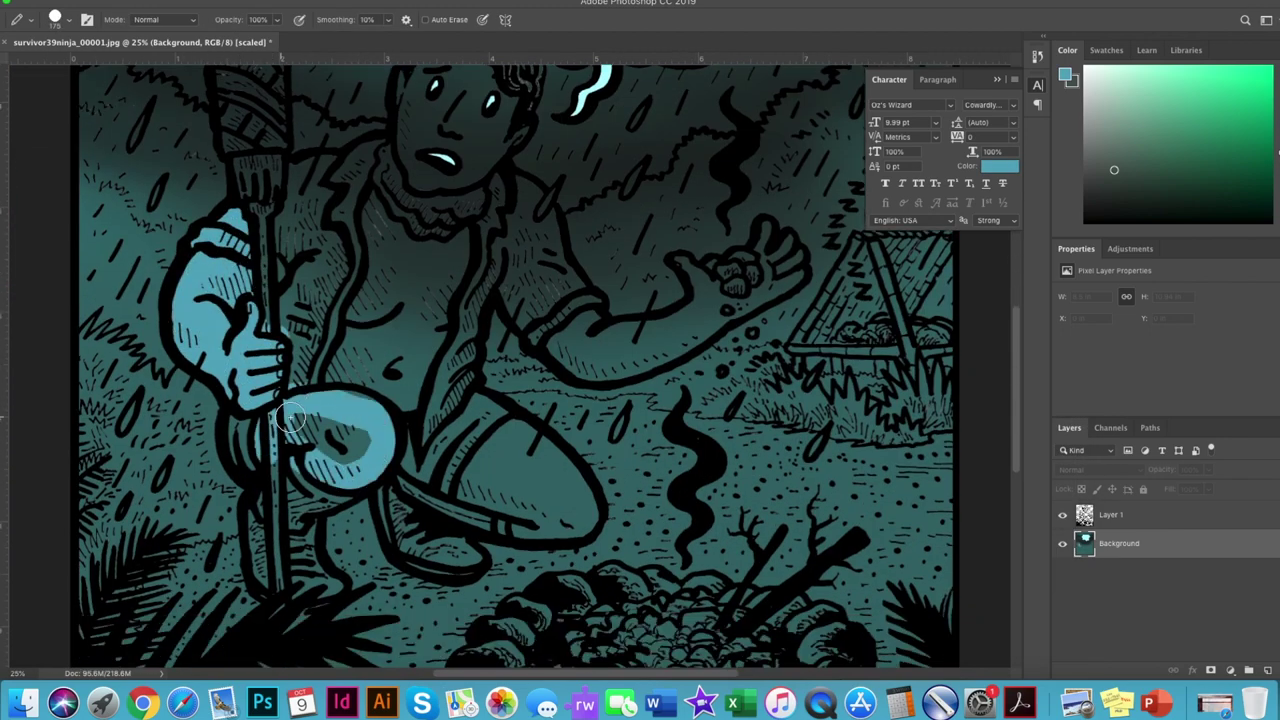
pyautogui.scroll(3, 414, 408)
pyautogui.scroll(6, 414, 408)
pyautogui.moveTo(470, 390)
pyautogui.mouseDown()
pyautogui.moveTo(407, 350)
pyautogui.moveTo(470, 285)
pyautogui.moveTo(494, 364)
pyautogui.mouseUp()
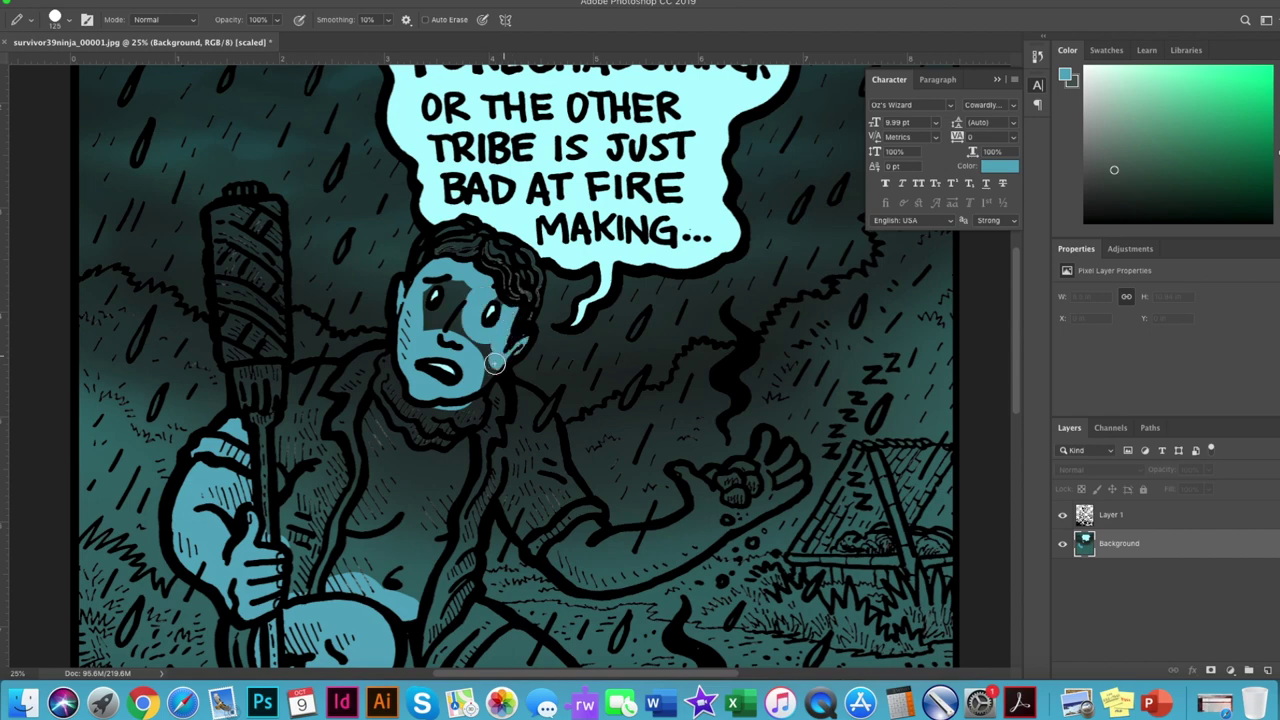
# Finish the blue skin over the figure and hand, toggling the line art to check coverage.
pyautogui.scroll(-2, 494, 364)
pyautogui.moveTo(390, 350); pyautogui.dragTo(440, 520)
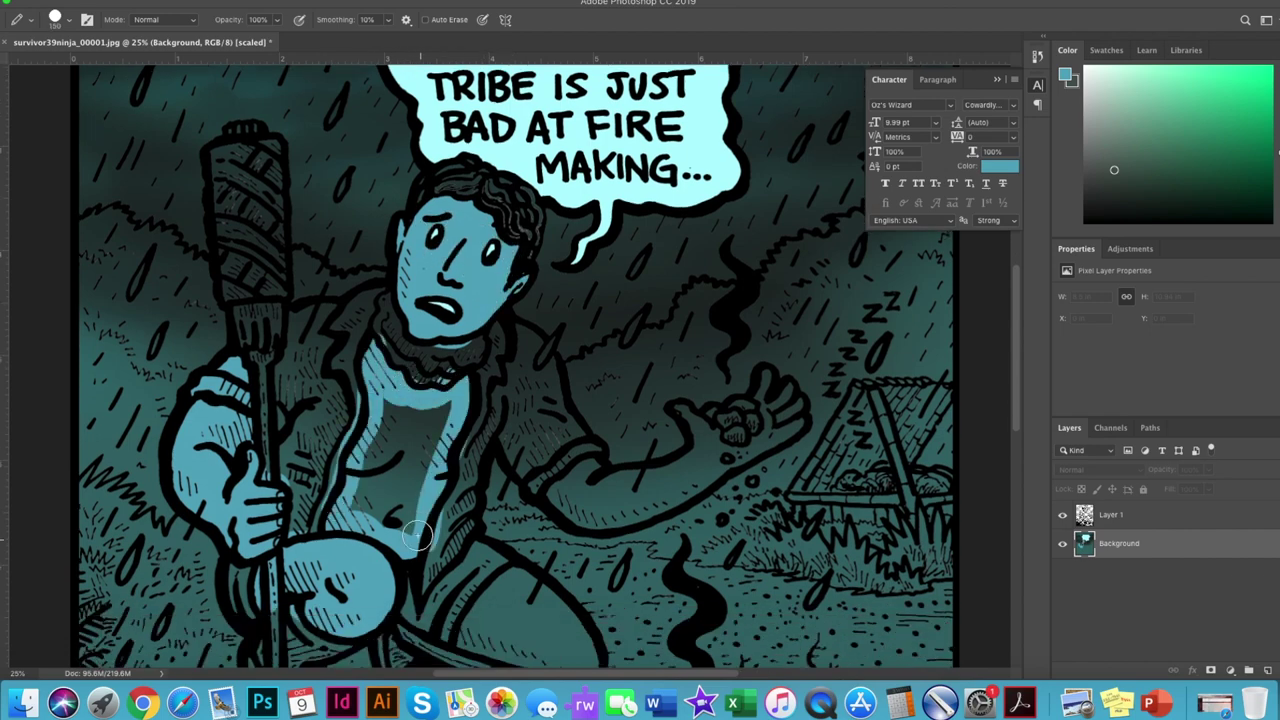
pyautogui.moveTo(370, 420); pyautogui.dragTo(430, 520)
pyautogui.scroll(-4, 430, 520)
pyautogui.moveTo(465, 440)
pyautogui.mouseDown()
pyautogui.moveTo(590, 477)
pyautogui.moveTo(586, 451)
pyautogui.moveTo(690, 450)
pyautogui.moveTo(773, 346)
pyautogui.mouseUp()
pyautogui.scroll(3, 586, 451)
pyautogui.moveTo(748, 418); pyautogui.dragTo(780, 360)
pyautogui.click(1062, 514)
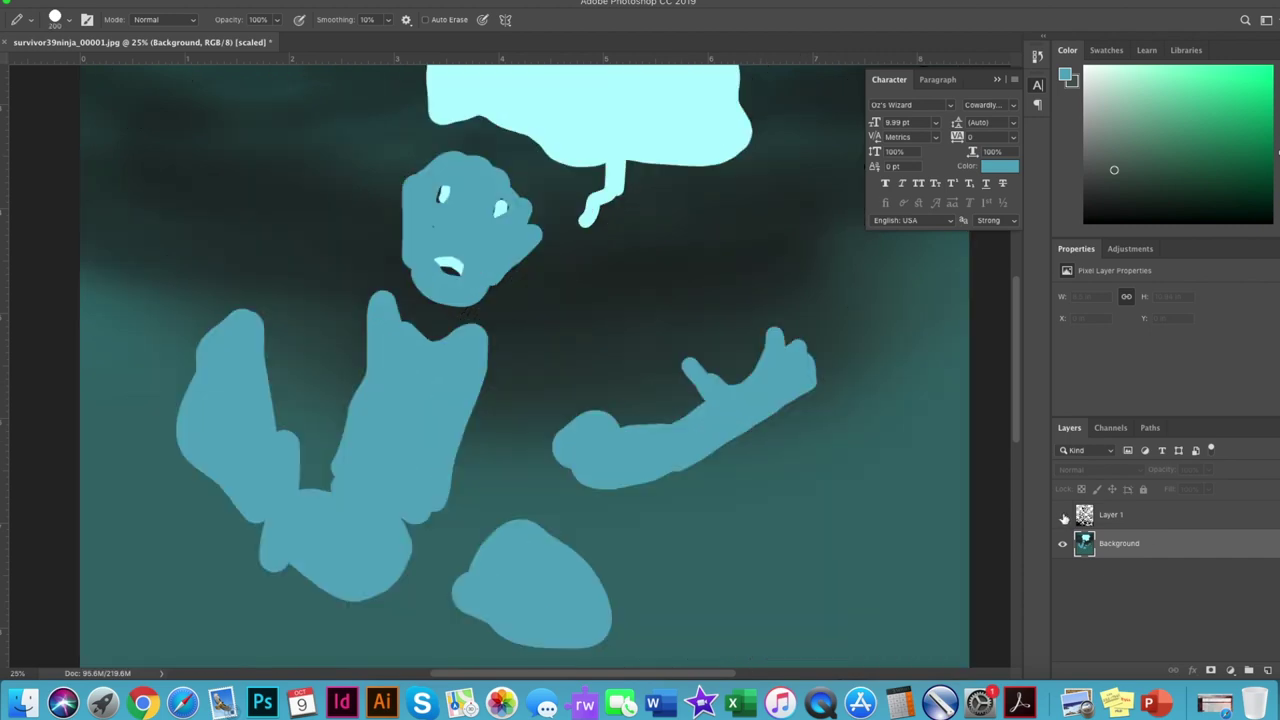
pyautogui.click(1062, 514)
# Paint the left side of the jacket teal.
pyautogui.click(1067, 75)
pyautogui.click(1028, 406)
pyautogui.moveTo(320, 490)
pyautogui.mouseDown()
pyautogui.moveTo(345, 380)
pyautogui.moveTo(300, 360)
pyautogui.moveTo(368, 275)
pyautogui.moveTo(326, 300)
pyautogui.mouseUp()
pyautogui.press(']')
pyautogui.press(']')
pyautogui.press(']')
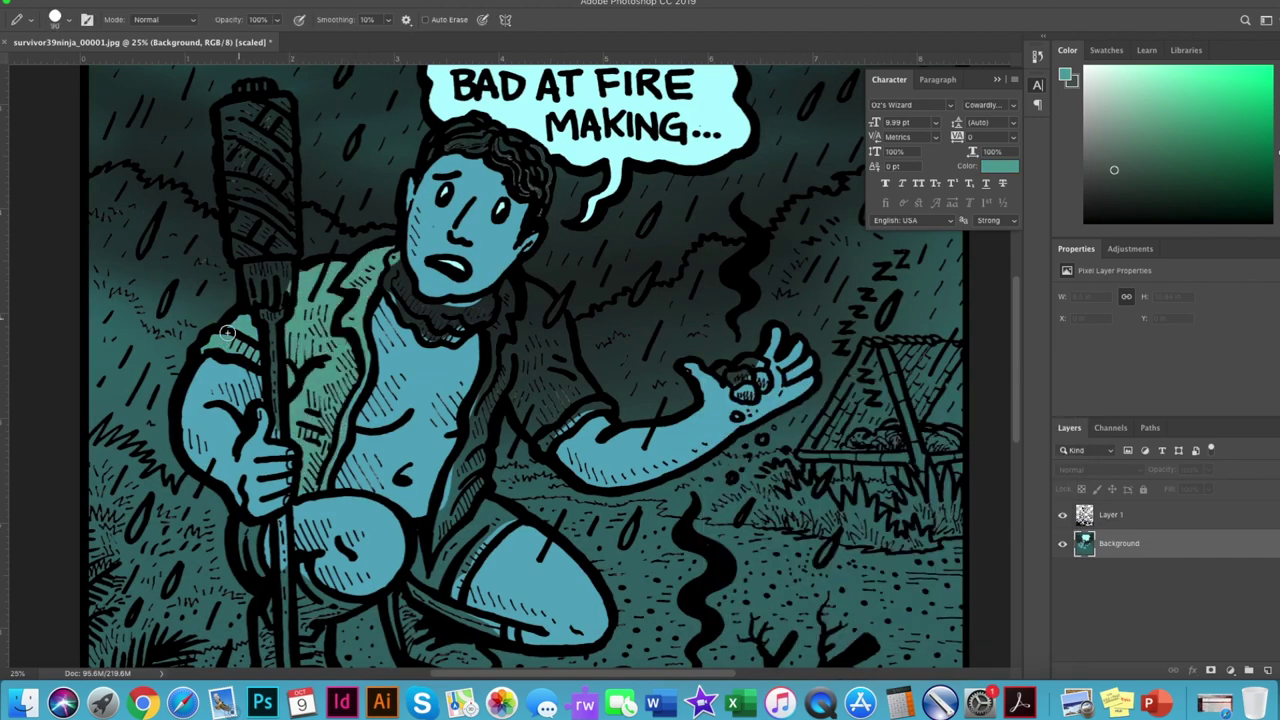
# Paint the jacket's right side and shoulder teal.
pyautogui.moveTo(466, 453)
pyautogui.mouseDown()
pyautogui.moveTo(484, 380)
pyautogui.moveTo(569, 381)
pyautogui.mouseUp()
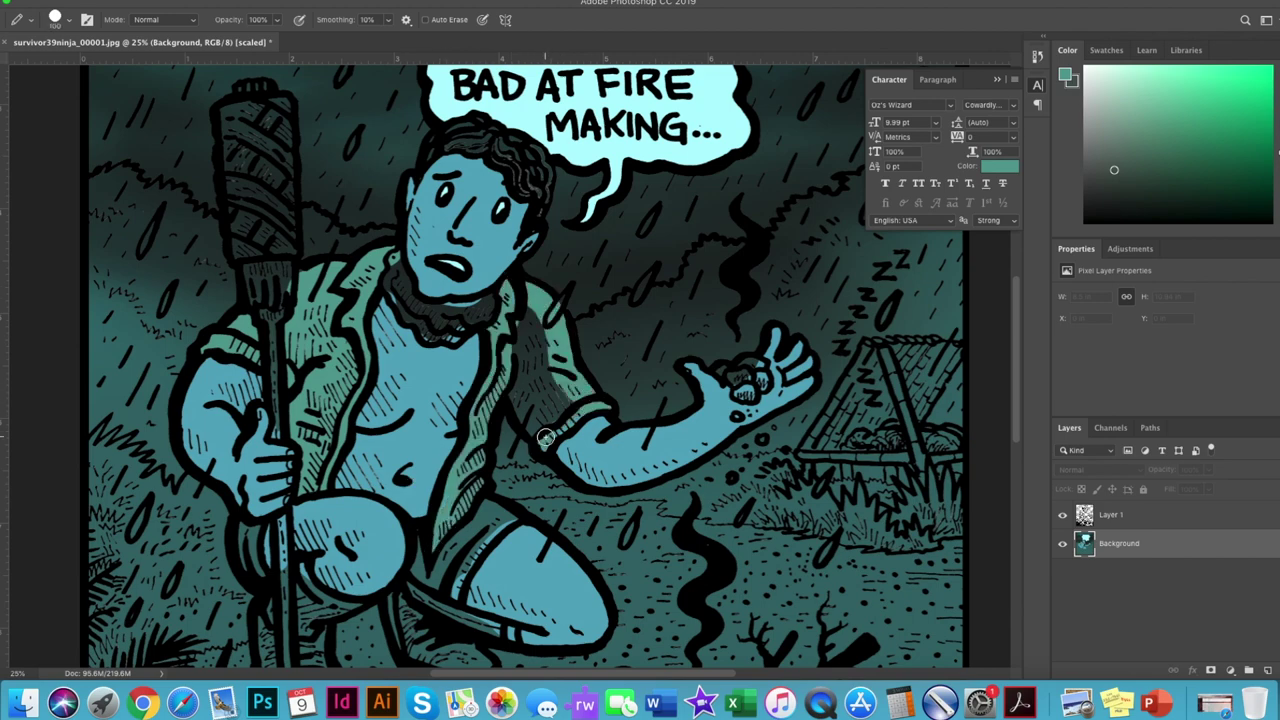
pyautogui.moveTo(546, 437); pyautogui.dragTo(565, 320)
pyautogui.click(1066, 77)
pyautogui.click(447, 137)
pyautogui.press('Return')
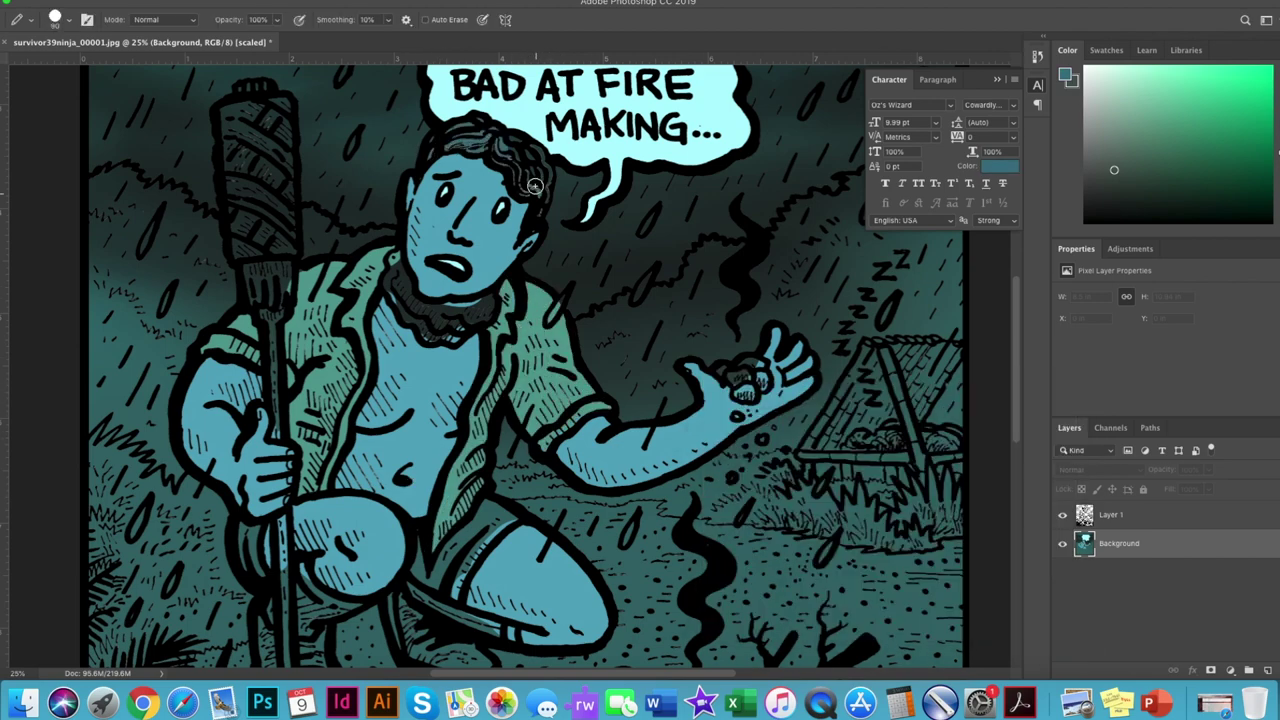
pyautogui.scroll(-3, 260, 506)
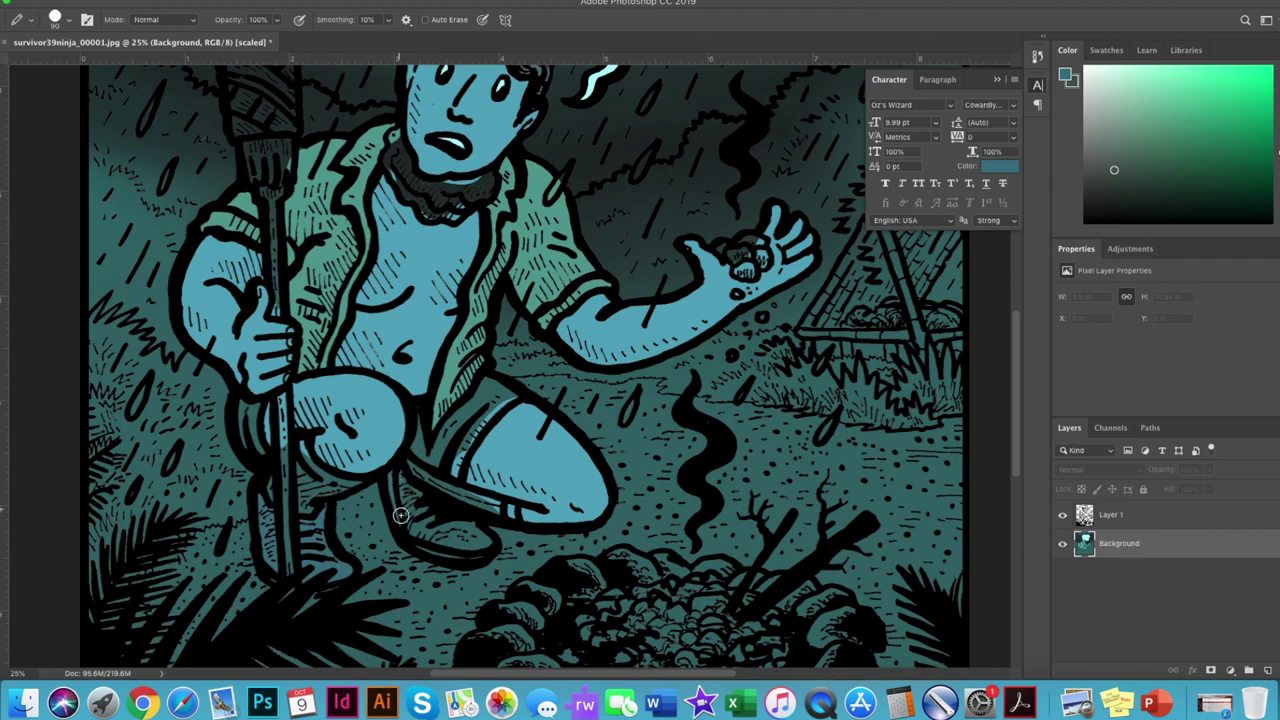
# Colour the boot light blue with a pale blue stroke along its top.
pyautogui.click(1066, 77)
pyautogui.click(580, 470)
pyautogui.press('Return')
pyautogui.moveTo(440, 540); pyautogui.dragTo(420, 515)
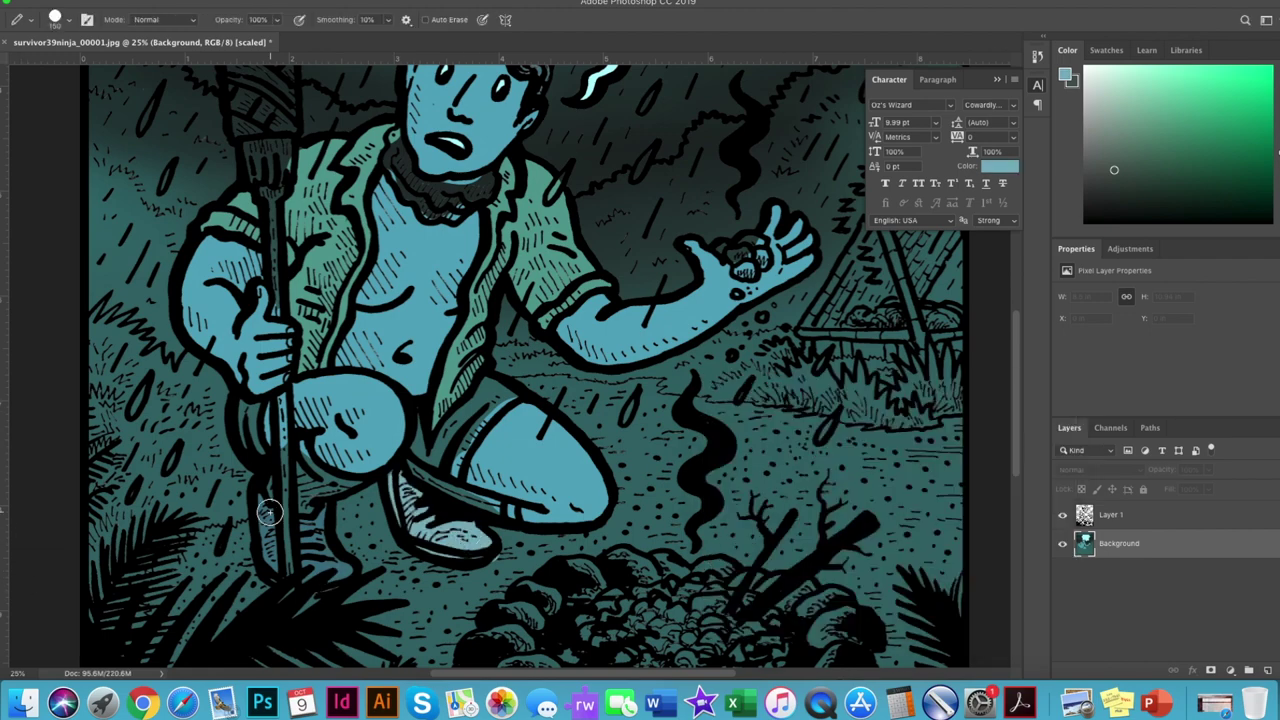
pyautogui.click(1066, 77)
pyautogui.press('Return')
pyautogui.moveTo(410, 470); pyautogui.dragTo(506, 507)
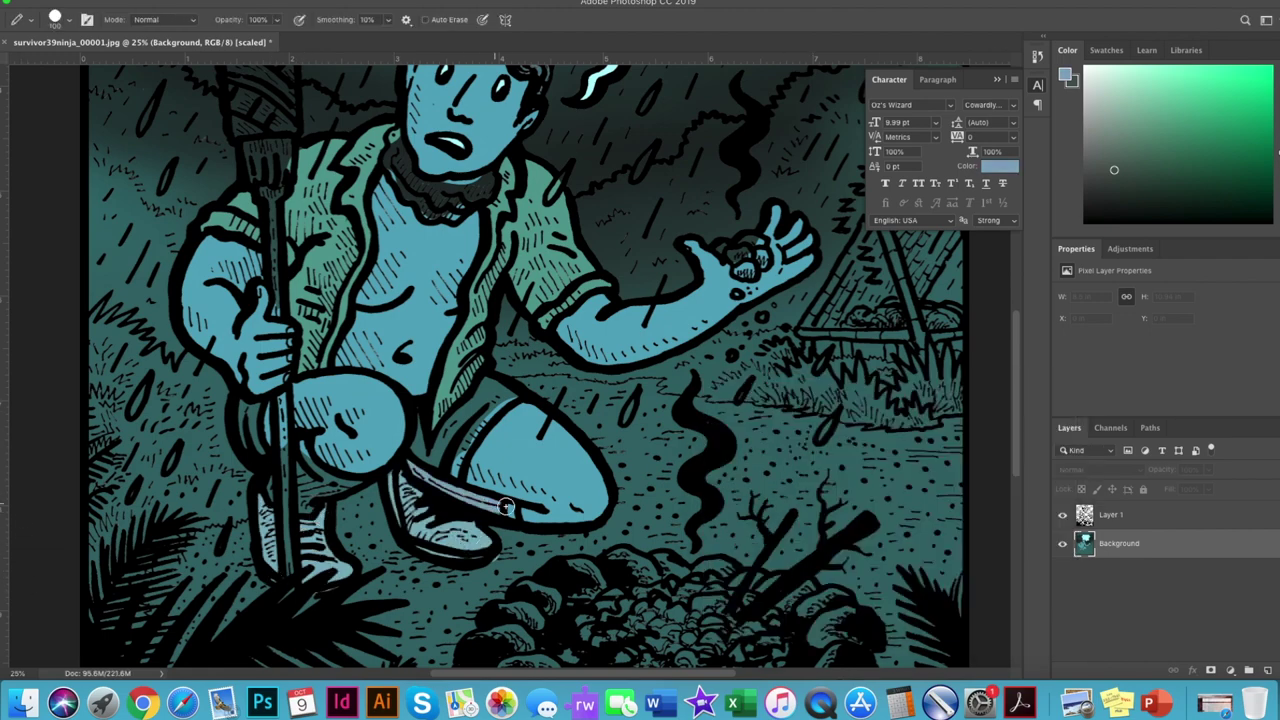
# Paint the shorts purple and repaint the collar around the neck pale green.
pyautogui.click(1066, 77)
pyautogui.press('Return')
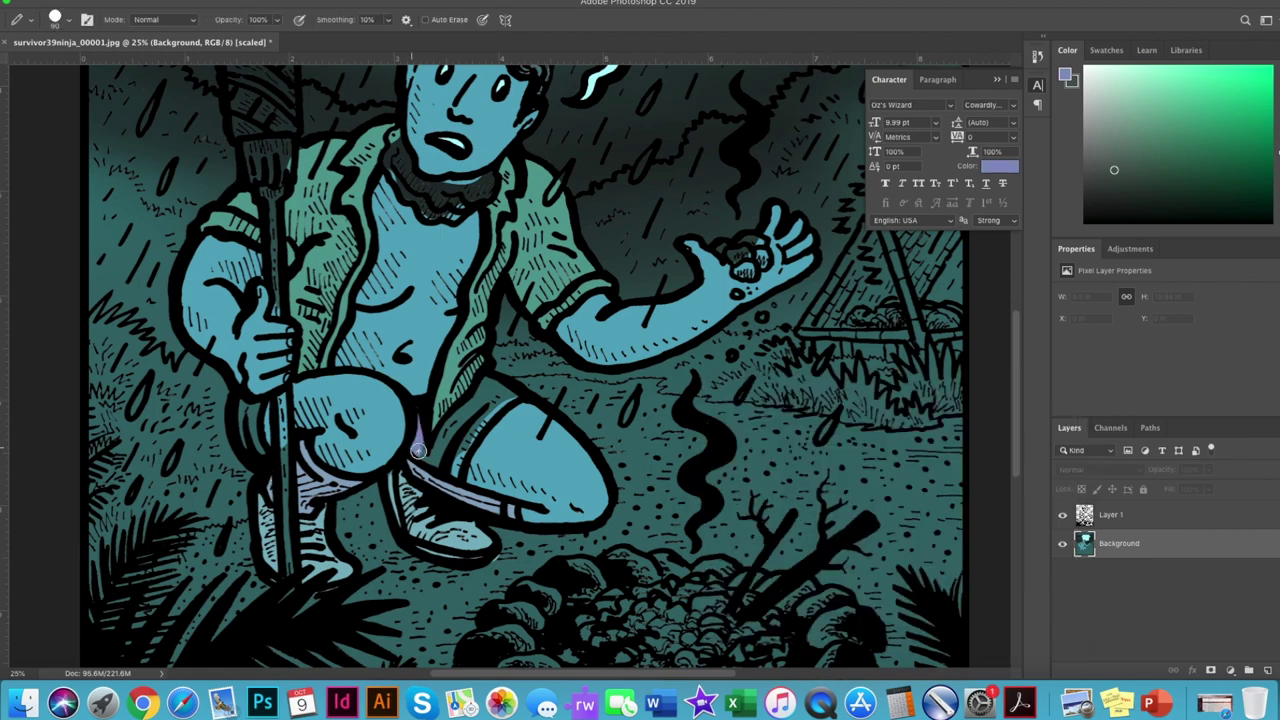
pyautogui.moveTo(418, 455); pyautogui.dragTo(442, 430)
pyautogui.scroll(5, 253, 432)
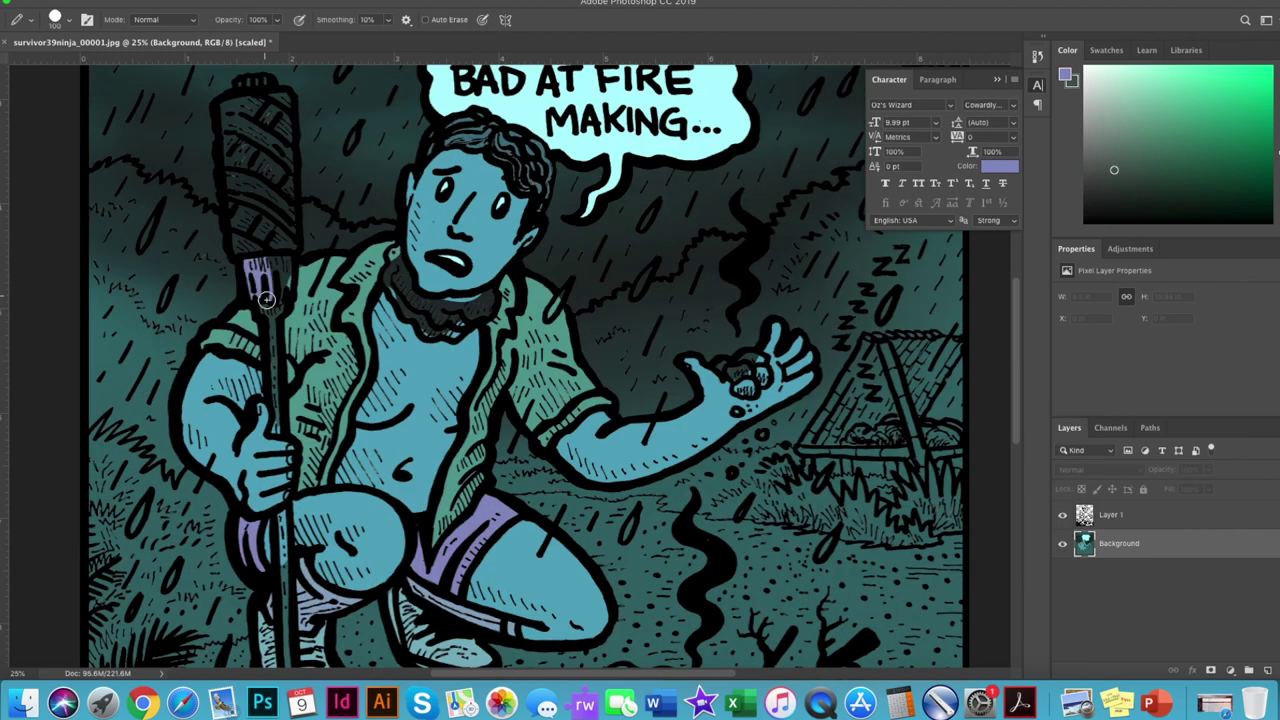
pyautogui.click(1066, 77)
pyautogui.press('Return')
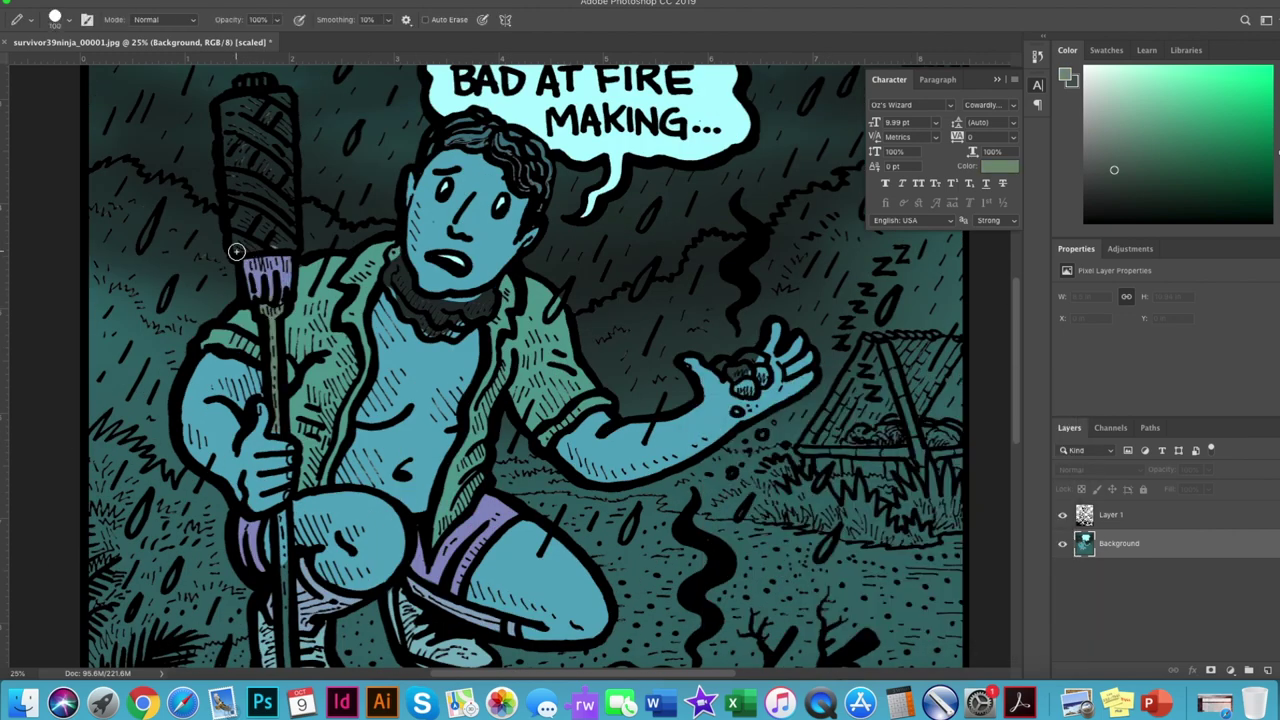
pyautogui.scroll(2, 236, 251)
pyautogui.scroll(-8, 240, 230)
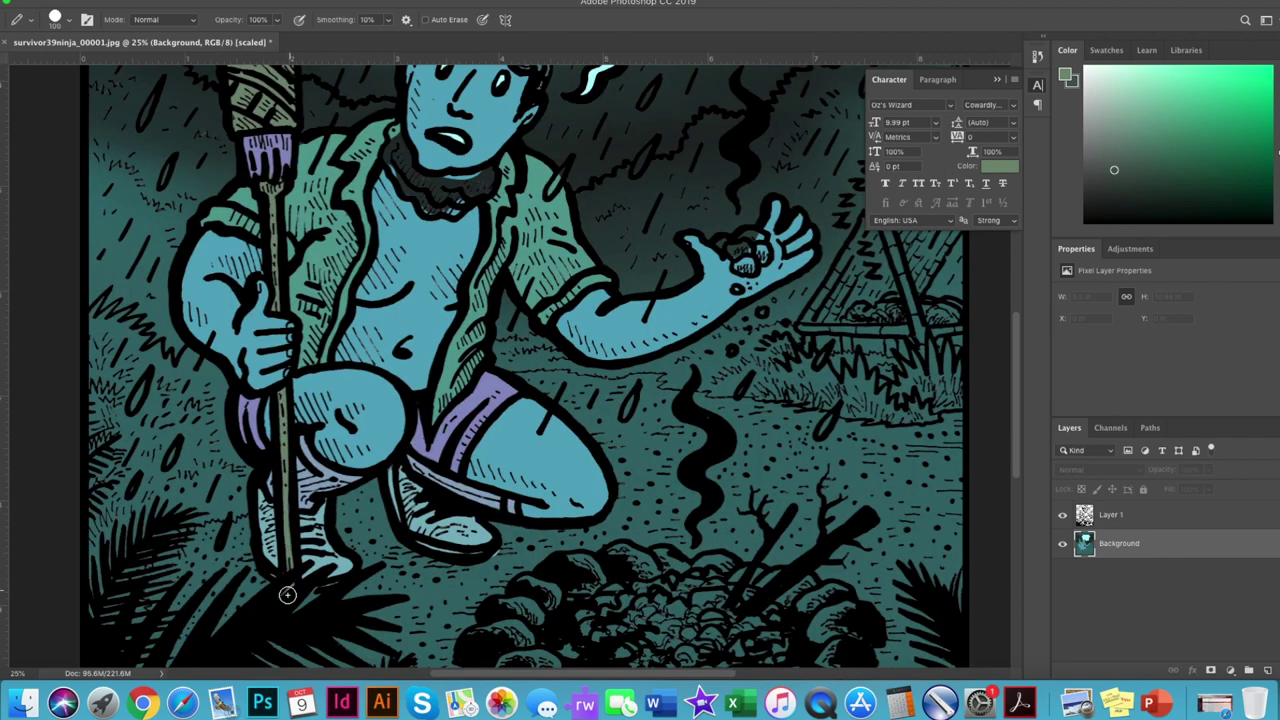
pyautogui.scroll(7, 287, 595)
pyautogui.moveTo(479, 340); pyautogui.dragTo(483, 337)
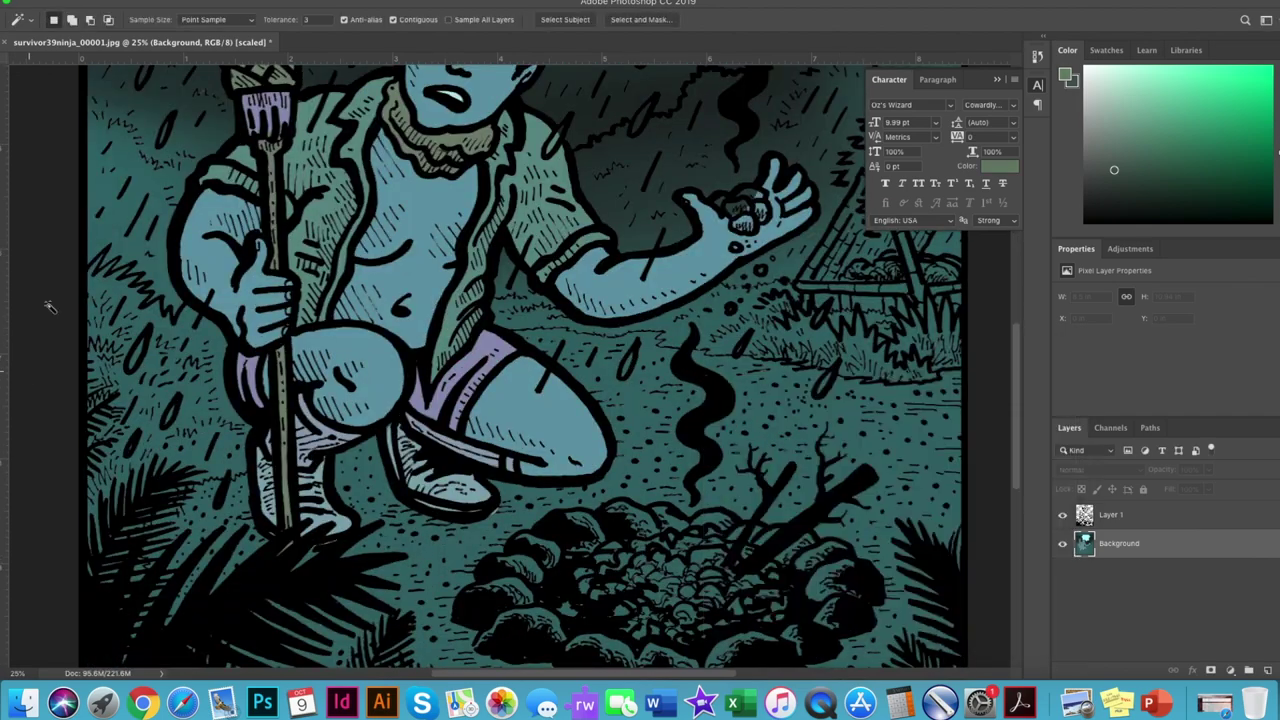
# Paint a soft warm highlight around the feet and fill the ground beige with the Paint Bucket.
pyautogui.scroll(-5, 160, 530)
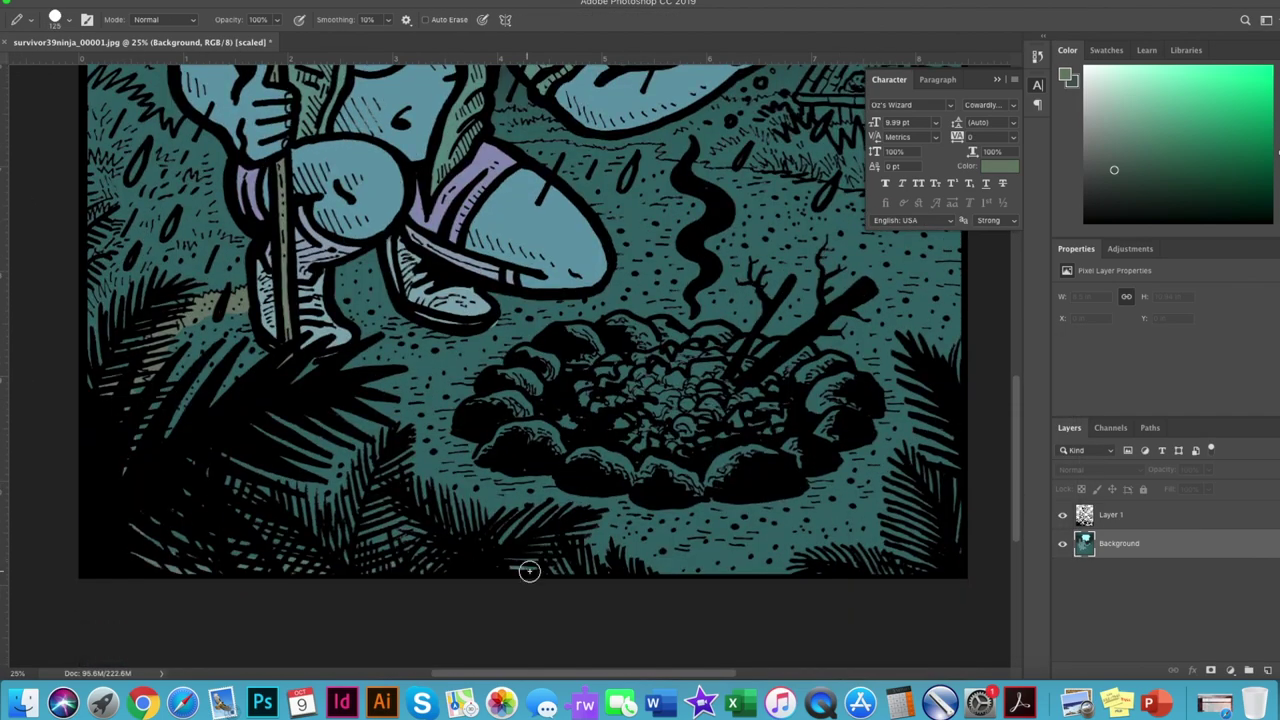
pyautogui.hscroll(4, 731, 517)
pyautogui.scroll(3, 731, 517)
pyautogui.moveTo(243, 436)
pyautogui.mouseDown()
pyautogui.moveTo(481, 288)
pyautogui.moveTo(835, 293)
pyautogui.mouseUp()
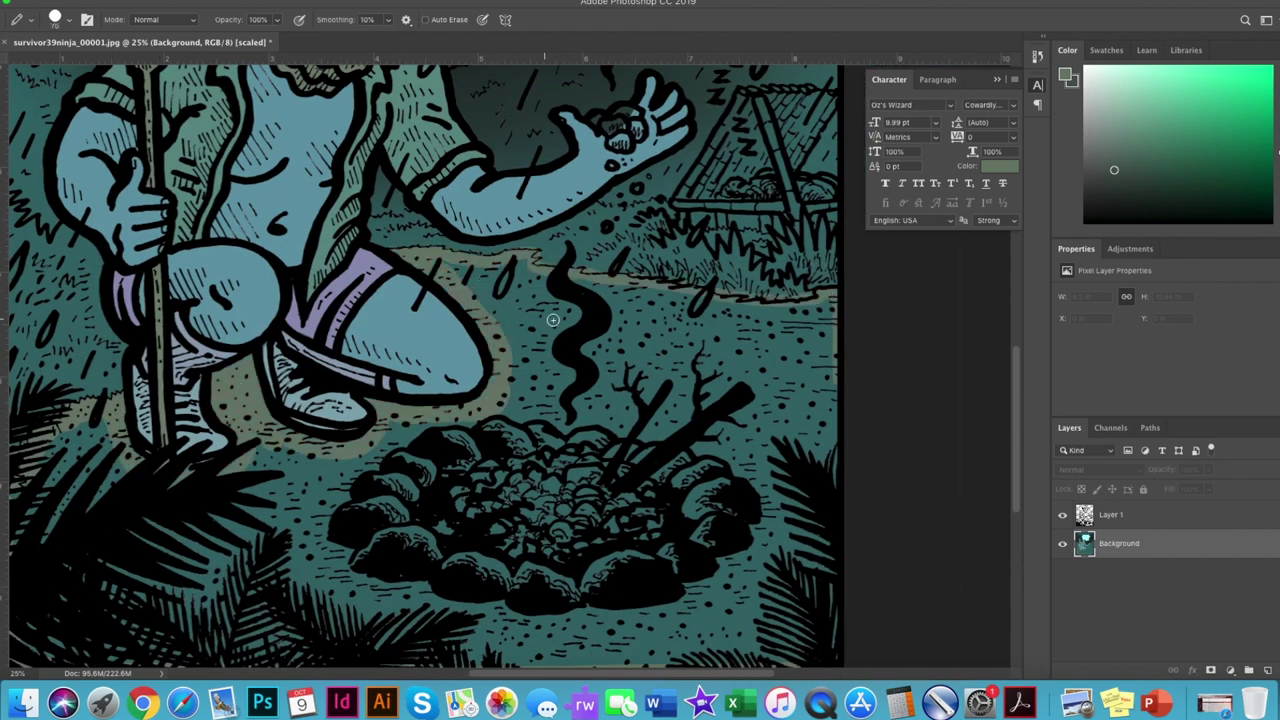
pyautogui.scroll(-1, 544, 319)
pyautogui.scroll(2, 834, 380)
pyautogui.press('g')
pyautogui.click(620, 357)
pyautogui.scroll(1, 620, 357)
# Brush a brighter teal highlight along the grass line.
pyautogui.press('b')
pyautogui.press('Return')
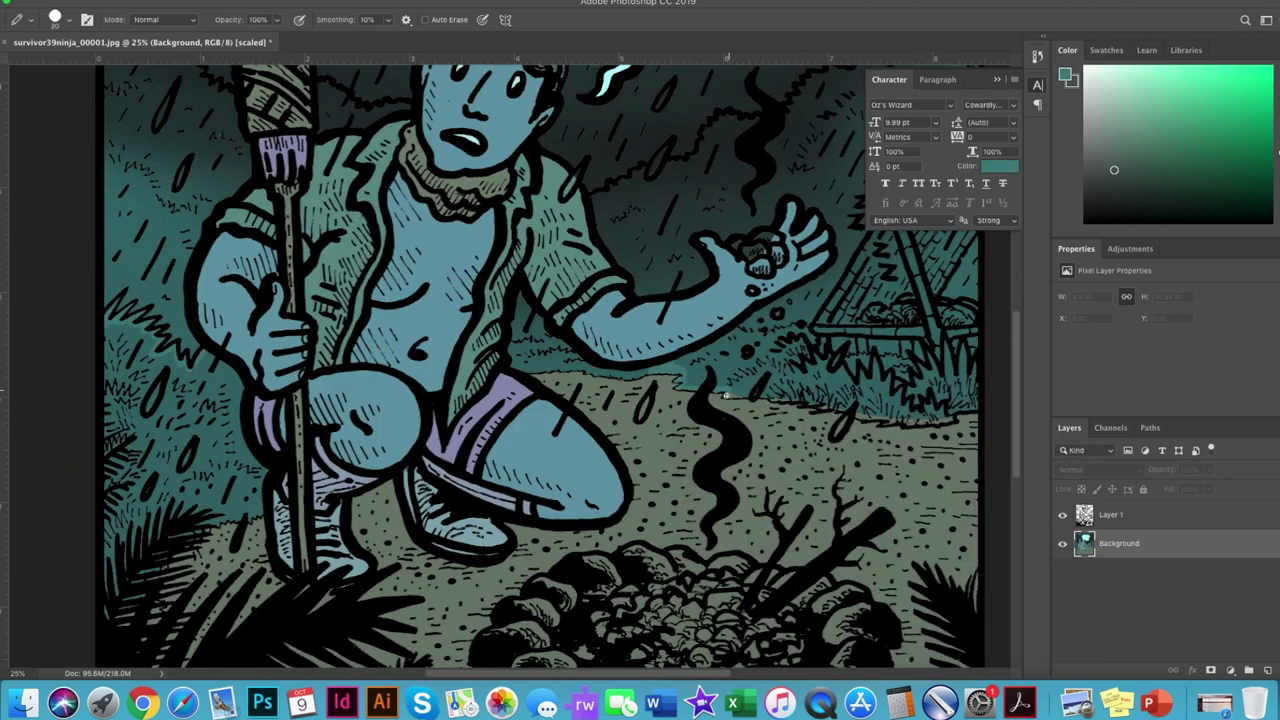
pyautogui.hscroll(5, 872, 413)
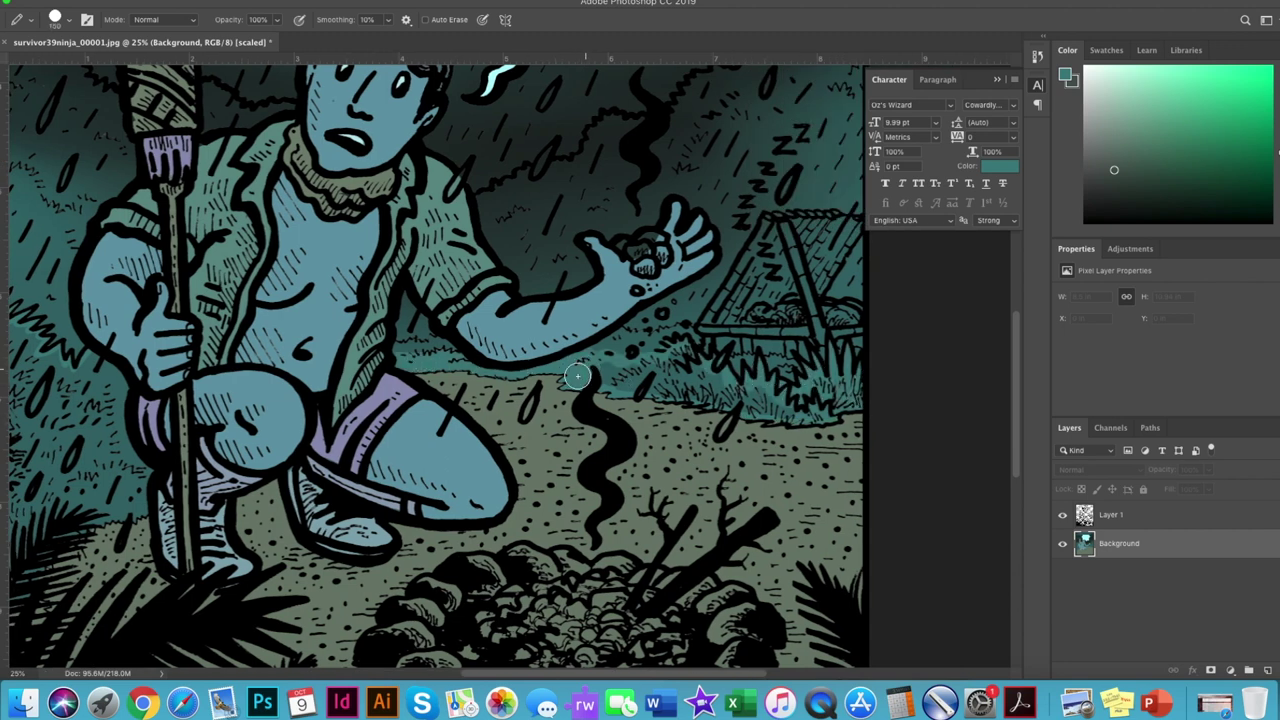
pyautogui.moveTo(577, 376); pyautogui.dragTo(776, 398)
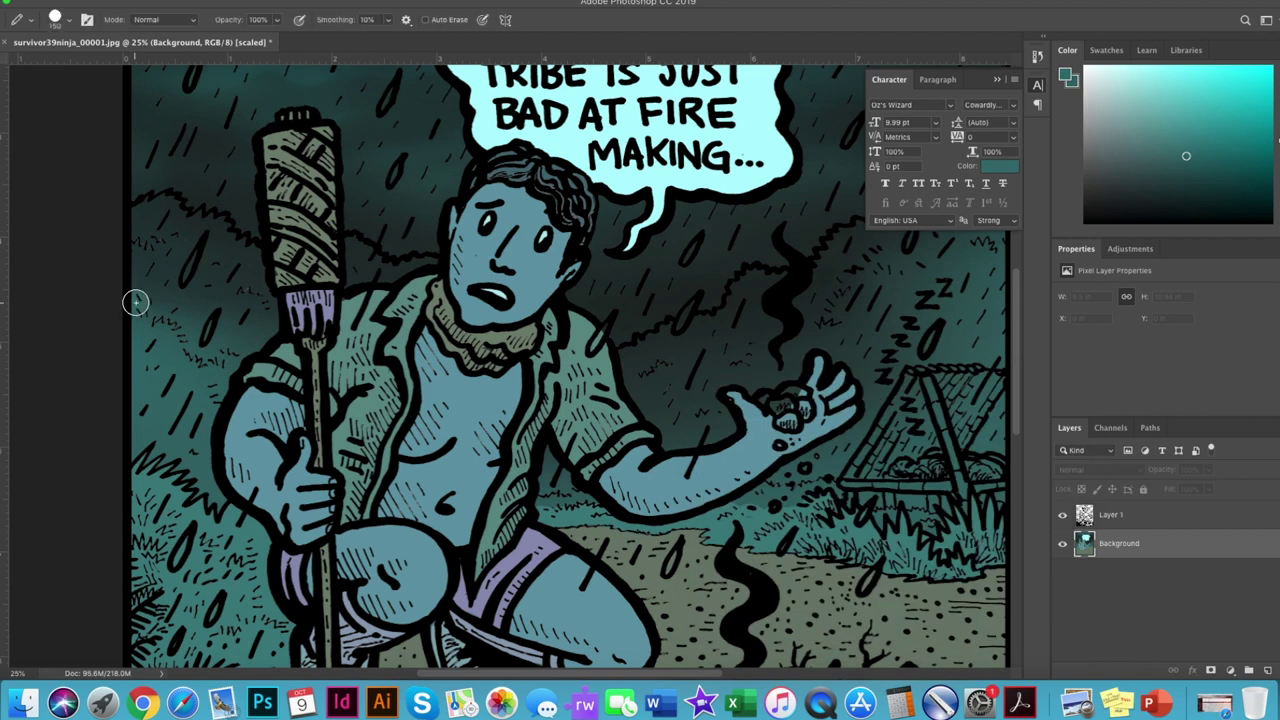
# Enlarge the brush to 400 and paint the left bushes and area around the hand lighter green-teal.
pyautogui.press(']')
pyautogui.press(']')
pyautogui.press(']')
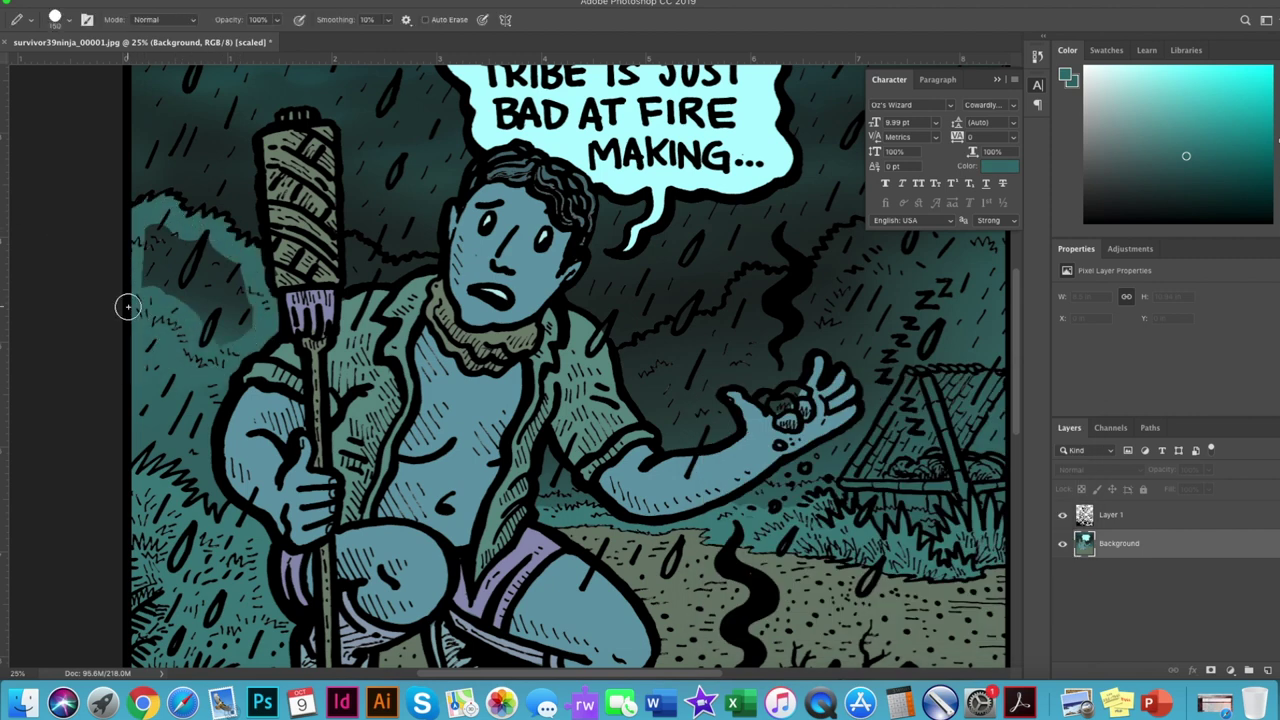
pyautogui.moveTo(126, 303); pyautogui.dragTo(216, 283)
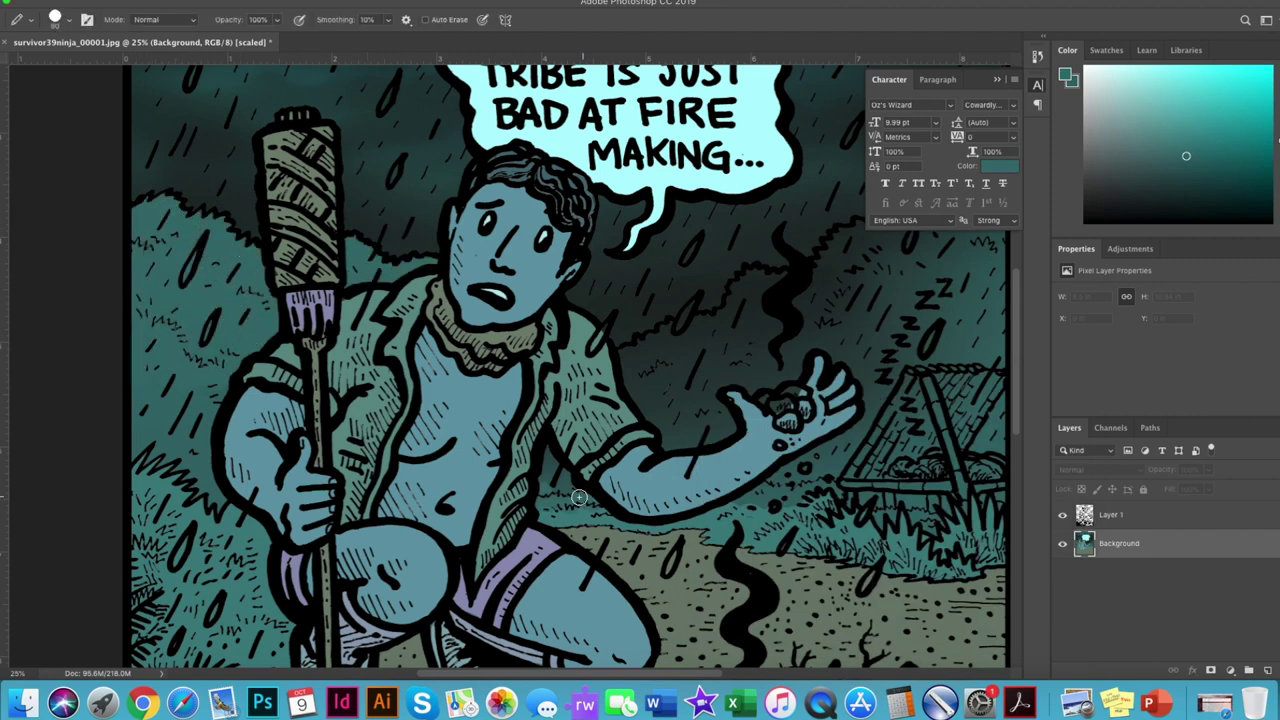
pyautogui.hscroll(3, 579, 497)
pyautogui.hscroll(2, 720, 418)
pyautogui.scroll(1, 720, 418)
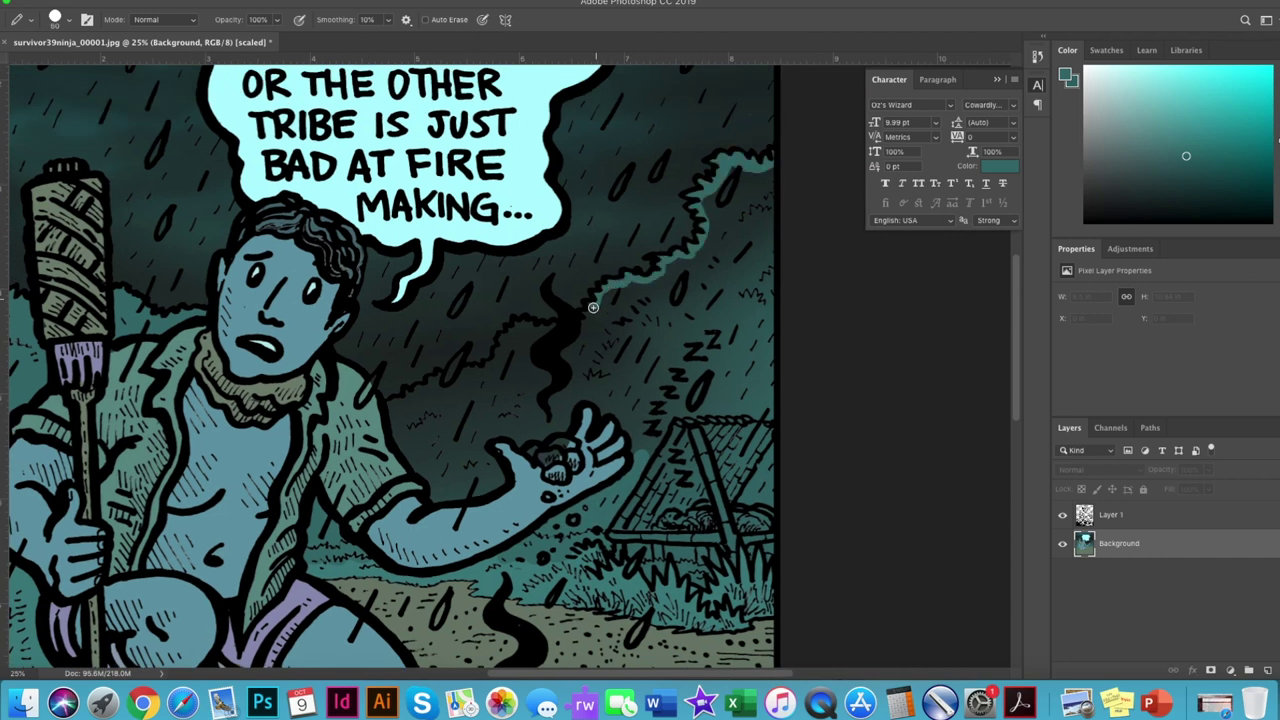
pyautogui.hscroll(-2, 515, 350)
pyautogui.scroll(-1, 458, 423)
pyautogui.moveTo(470, 400)
pyautogui.mouseDown()
pyautogui.moveTo(540, 440)
pyautogui.moveTo(640, 370)
pyautogui.moveTo(750, 360)
pyautogui.moveTo(512, 362)
pyautogui.moveTo(700, 260)
pyautogui.moveTo(800, 150)
pyautogui.moveTo(714, 343)
pyautogui.moveTo(532, 420)
pyautogui.mouseUp()
pyautogui.scroll(-2, 600, 370)
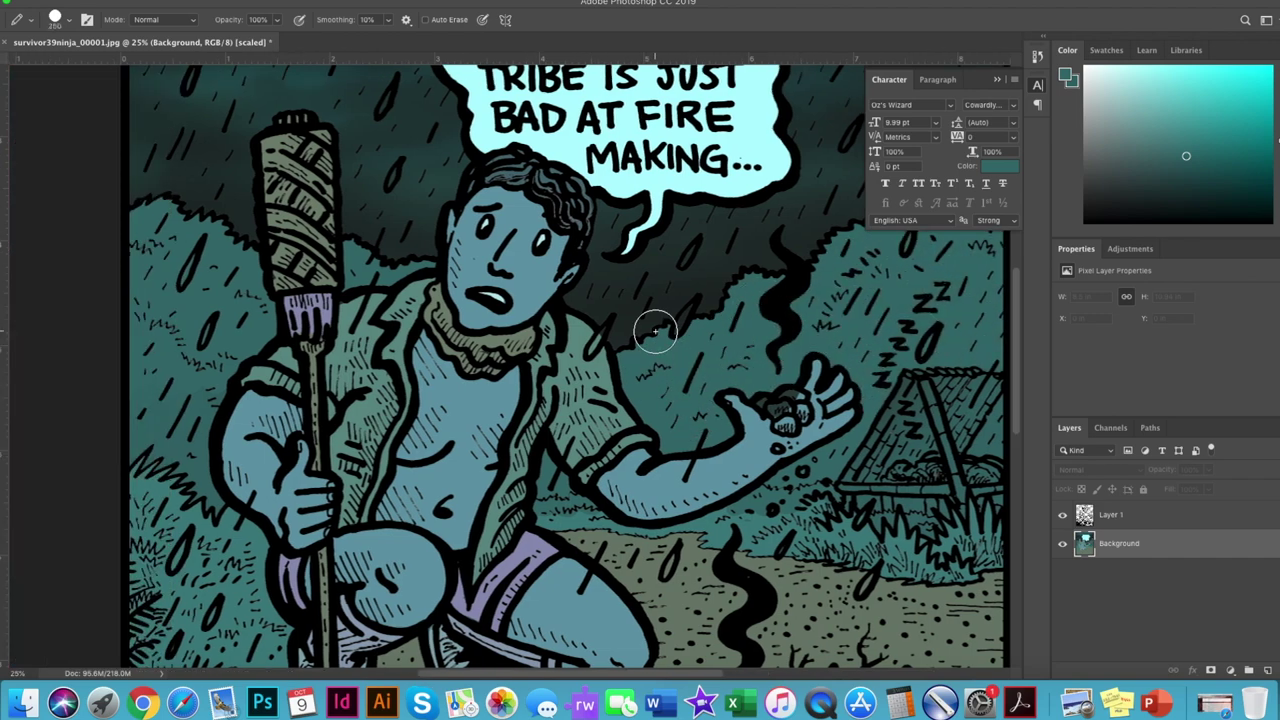
pyautogui.scroll(-3, 657, 325)
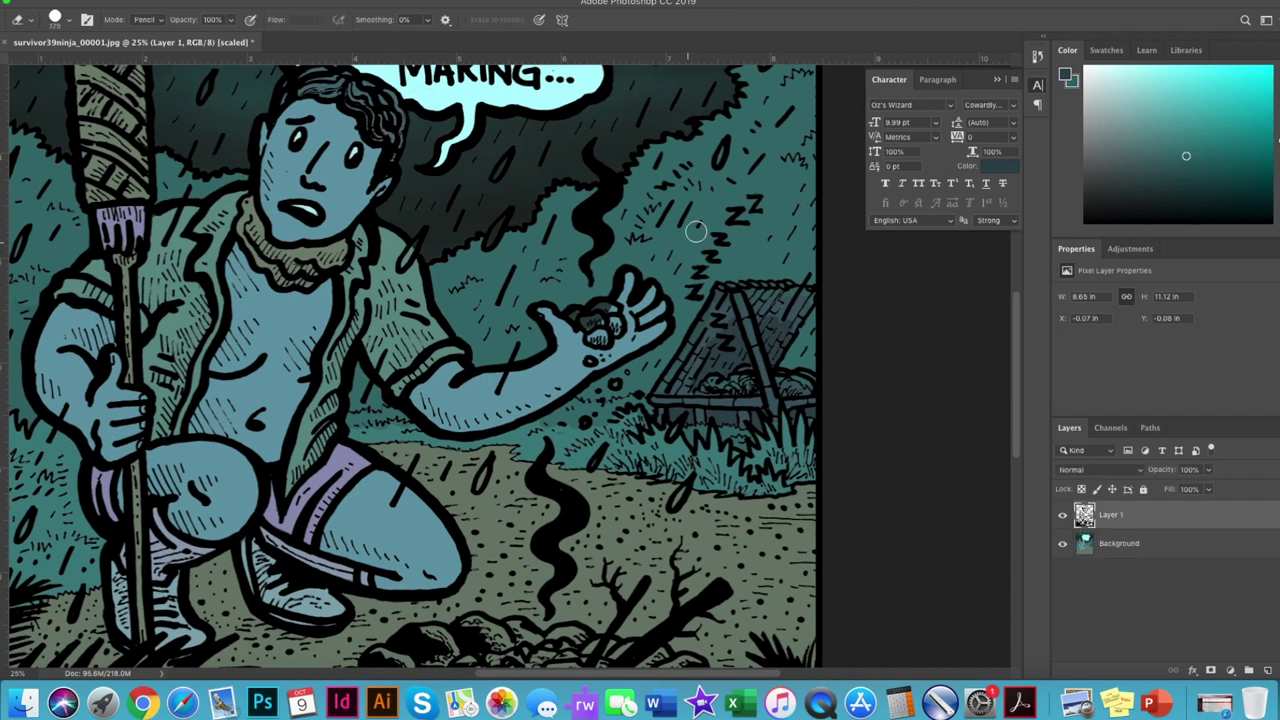
# With a soft-brush Burn tool, darken the jacket beside the staff.
pyautogui.scroll(-5, 696, 232)
pyautogui.scroll(-5, 696, 232)
pyautogui.press('o')
pyautogui.click(55, 19)
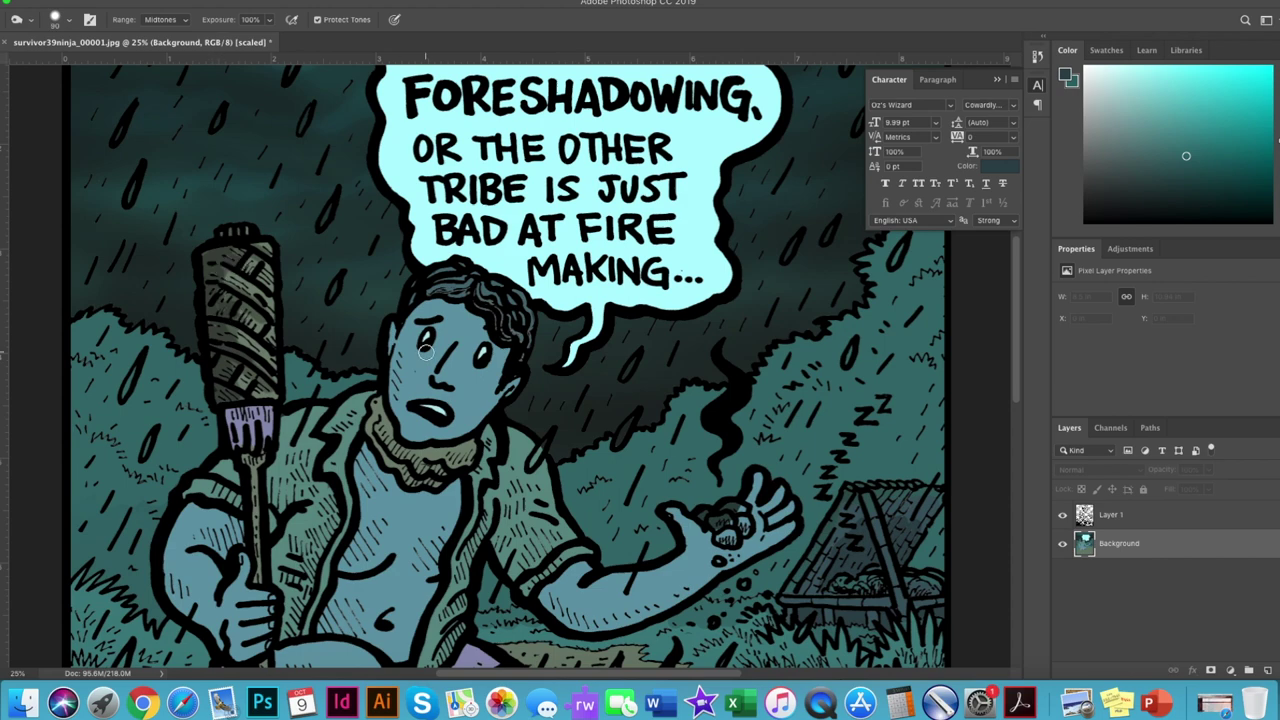
pyautogui.scroll(-3, 425, 350)
pyautogui.scroll(-4, 300, 352)
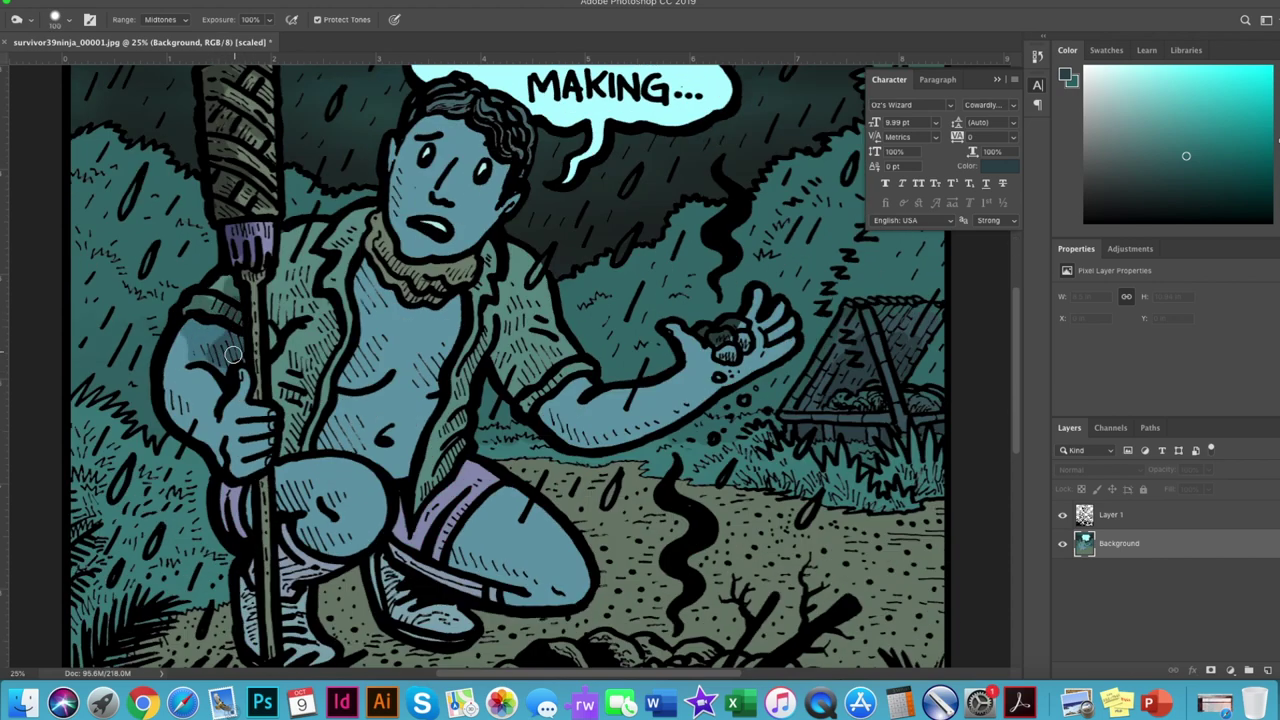
pyautogui.moveTo(296, 311); pyautogui.dragTo(284, 436)
pyautogui.moveTo(320, 263); pyautogui.dragTo(273, 334)
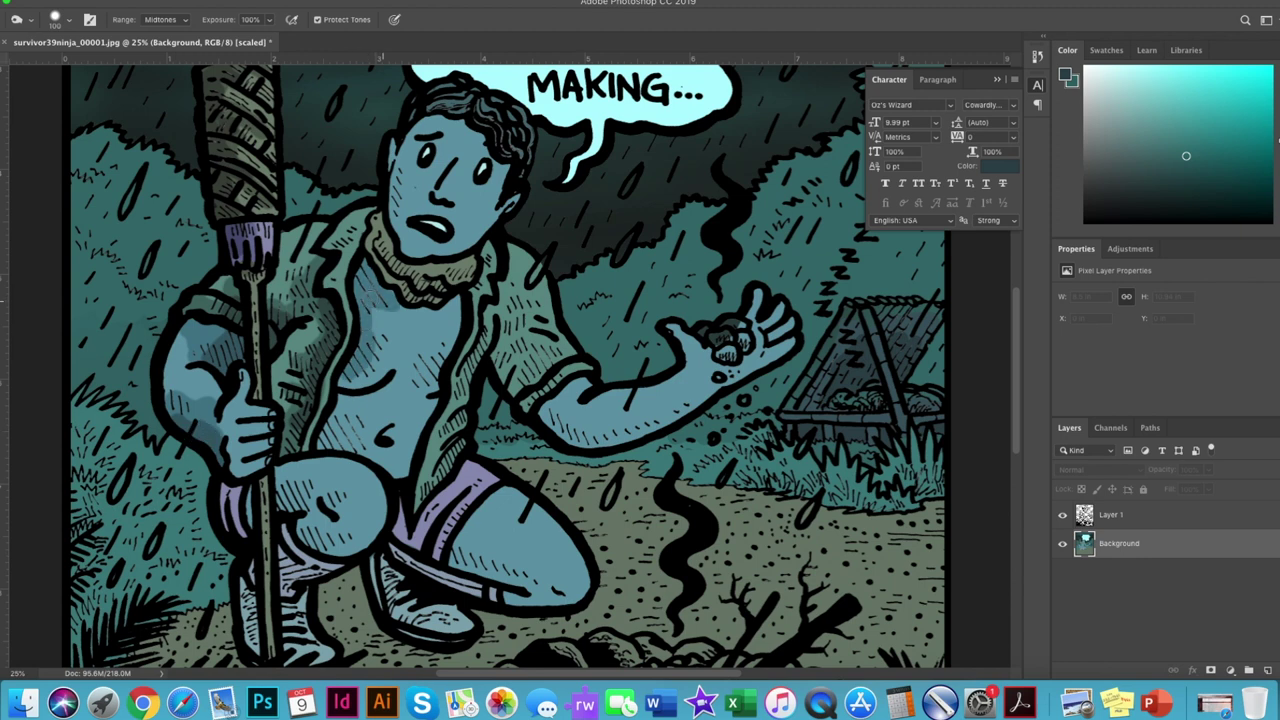
# Burn shadows into the knee, the purple trousers and the left side of the face and hair.
pyautogui.scroll(-1, 398, 262)
pyautogui.scroll(-2, 470, 356)
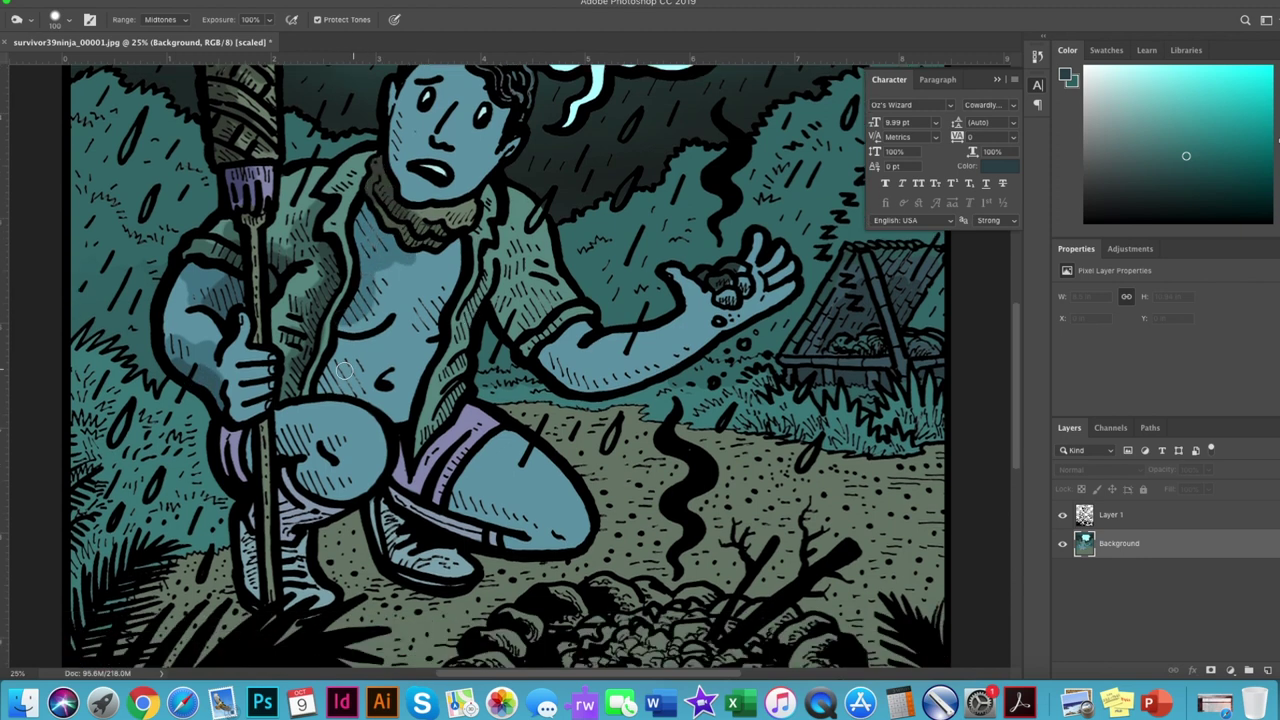
pyautogui.moveTo(286, 435); pyautogui.dragTo(301, 439)
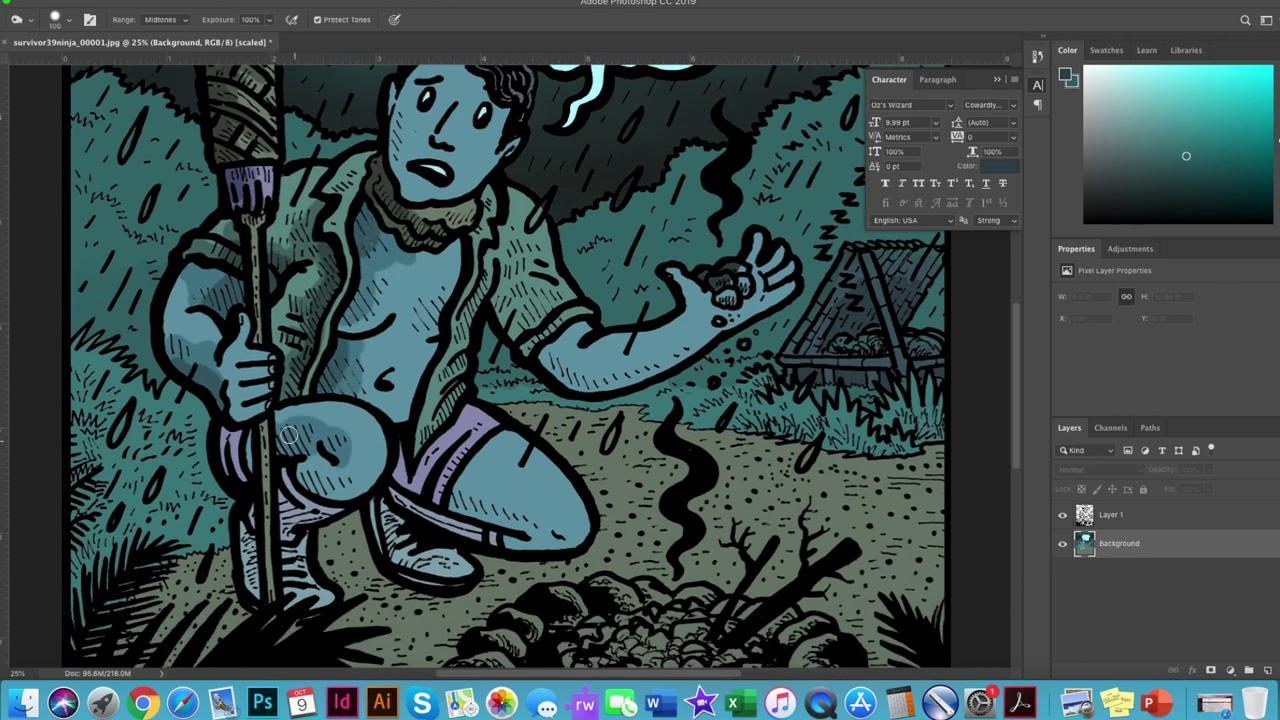
pyautogui.scroll(-3, 246, 479)
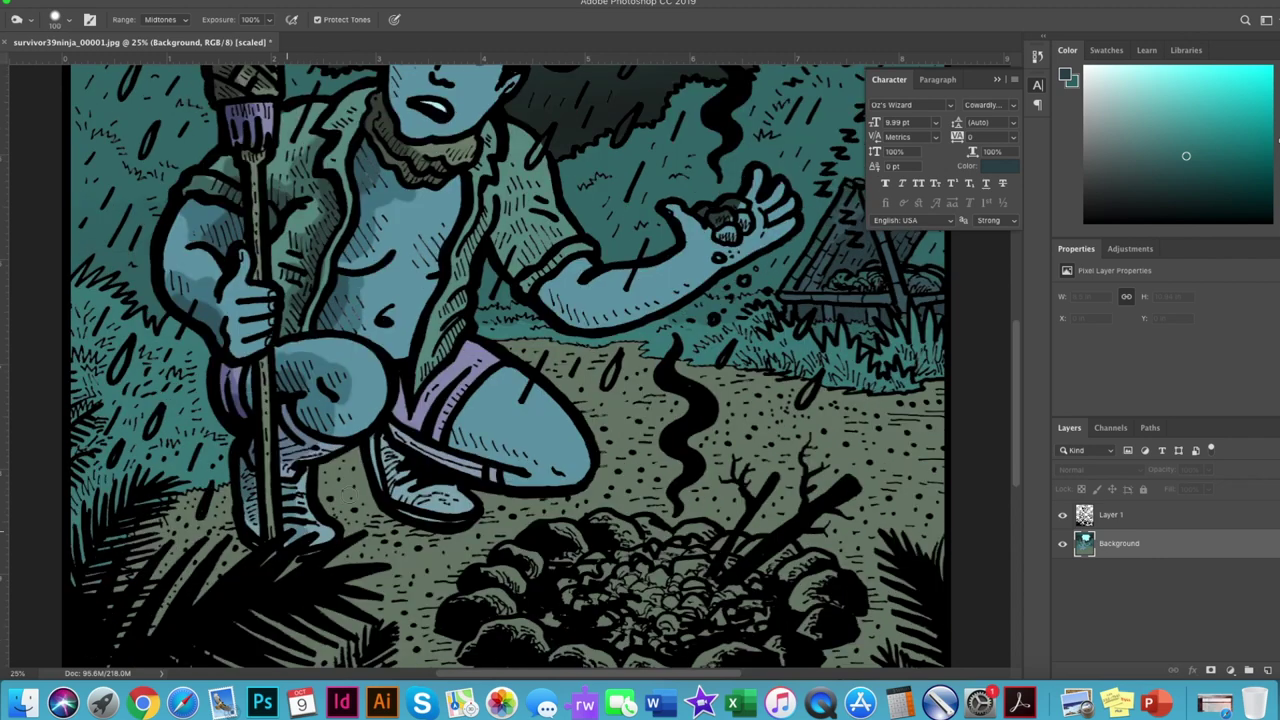
pyautogui.moveTo(441, 381); pyautogui.dragTo(451, 439)
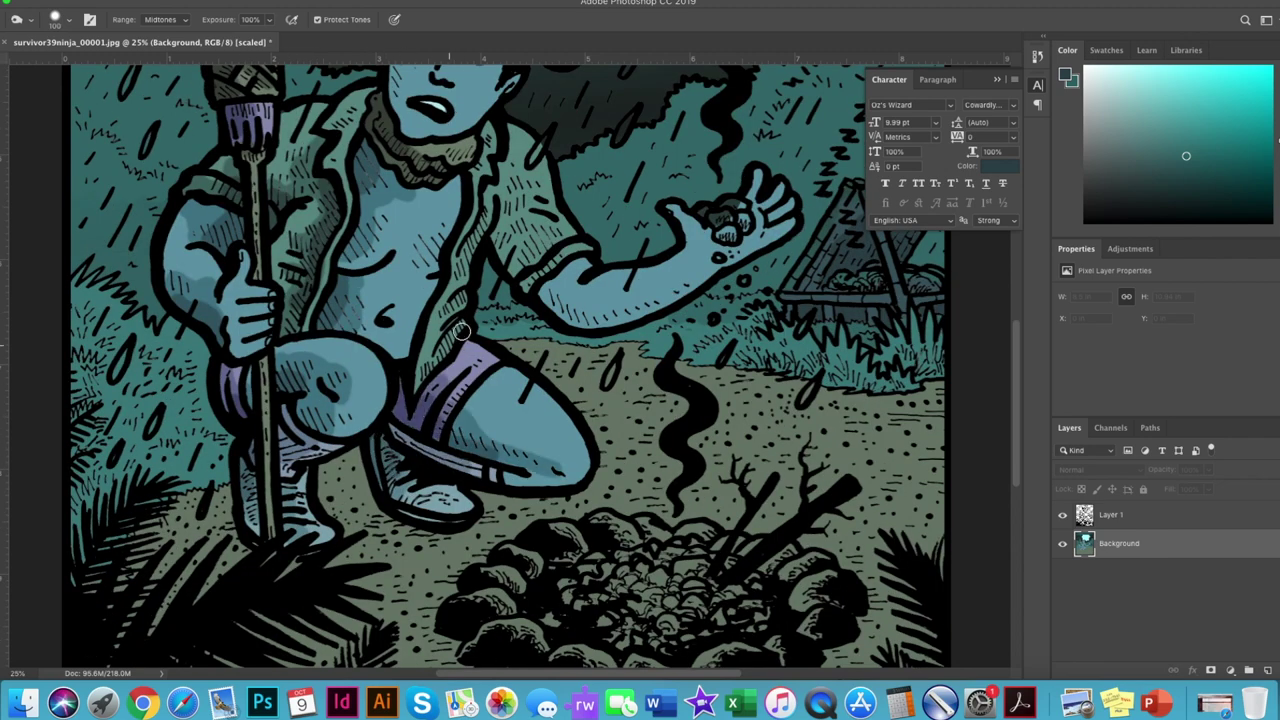
pyautogui.scroll(-1, 527, 287)
pyautogui.scroll(7, 527, 287)
pyautogui.hscroll(3, 527, 287)
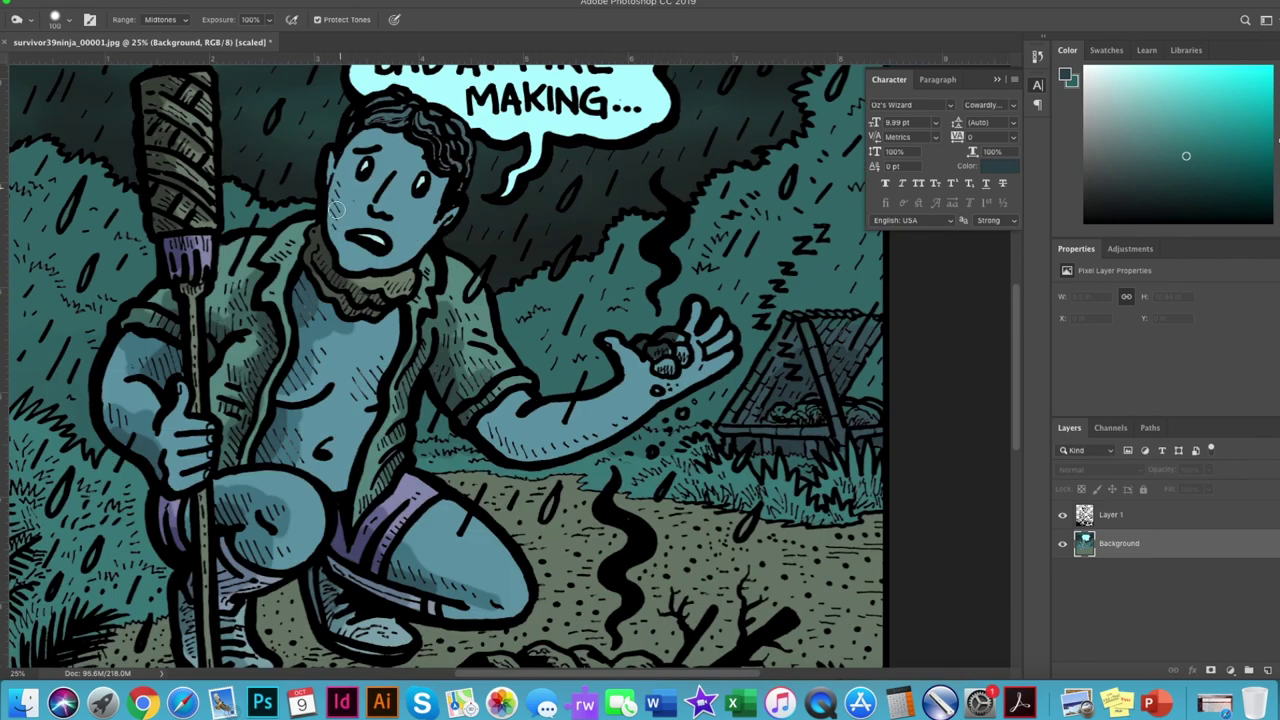
pyautogui.moveTo(344, 207); pyautogui.dragTo(379, 117)
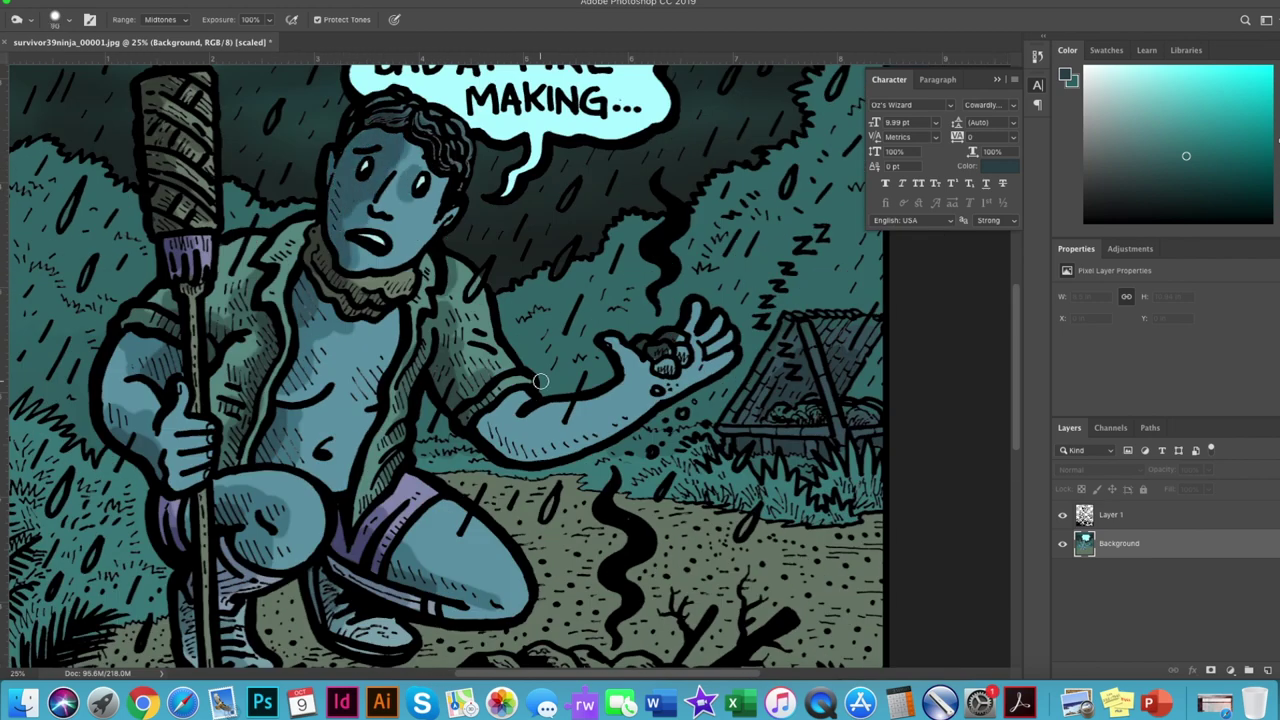
# Darken the leg and staff area, the ground around the fire pit and the rocks' top edge.
pyautogui.scroll(-3, 260, 390)
pyautogui.hscroll(-3, 260, 390)
pyautogui.moveTo(280, 500)
pyautogui.mouseDown()
pyautogui.moveTo(260, 390)
pyautogui.moveTo(143, 551)
pyautogui.moveTo(420, 440)
pyautogui.moveTo(507, 509)
pyautogui.mouseUp()
pyautogui.scroll(-2, 507, 509)
pyautogui.hscroll(5, 507, 509)
pyautogui.moveTo(300, 405)
pyautogui.mouseDown()
pyautogui.moveTo(255, 490)
pyautogui.moveTo(430, 587)
pyautogui.moveTo(552, 581)
pyautogui.mouseUp()
pyautogui.moveTo(676, 440); pyautogui.dragTo(614, 582)
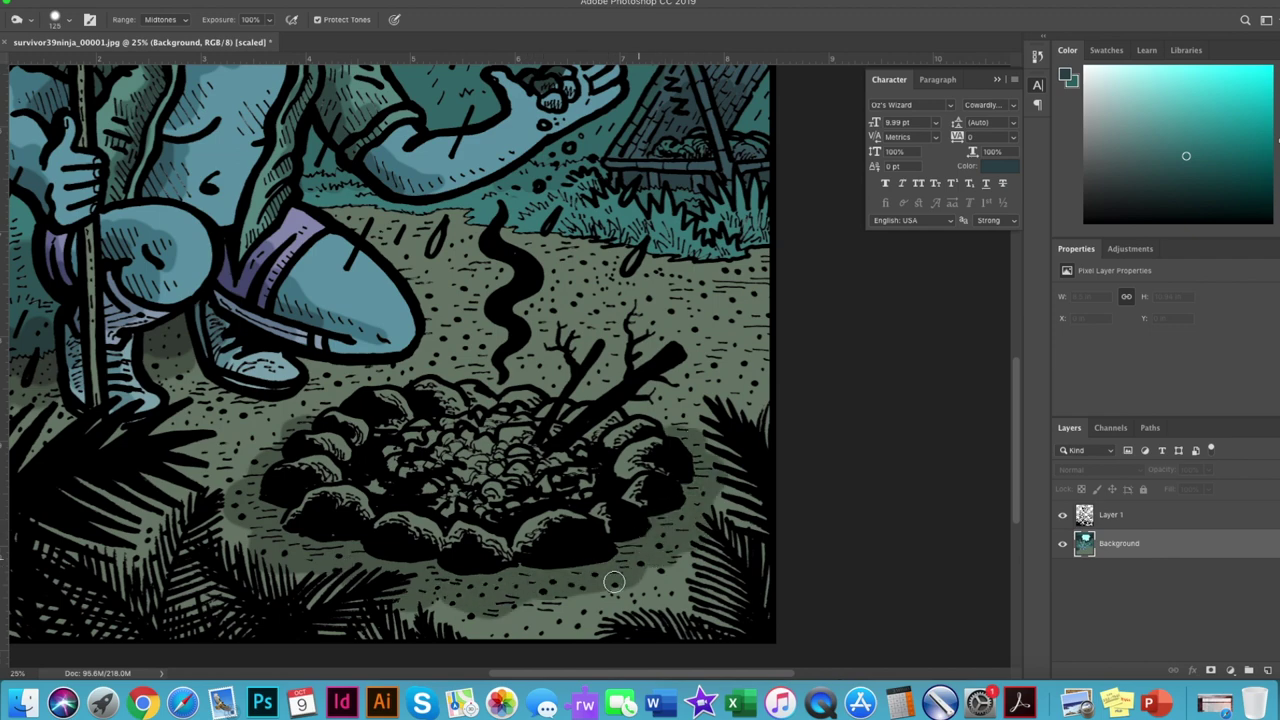
pyautogui.moveTo(664, 427); pyautogui.dragTo(461, 381)
# Darken the bushes beside the torch and the background behind the arm and hut.
pyautogui.scroll(5, 631, 414)
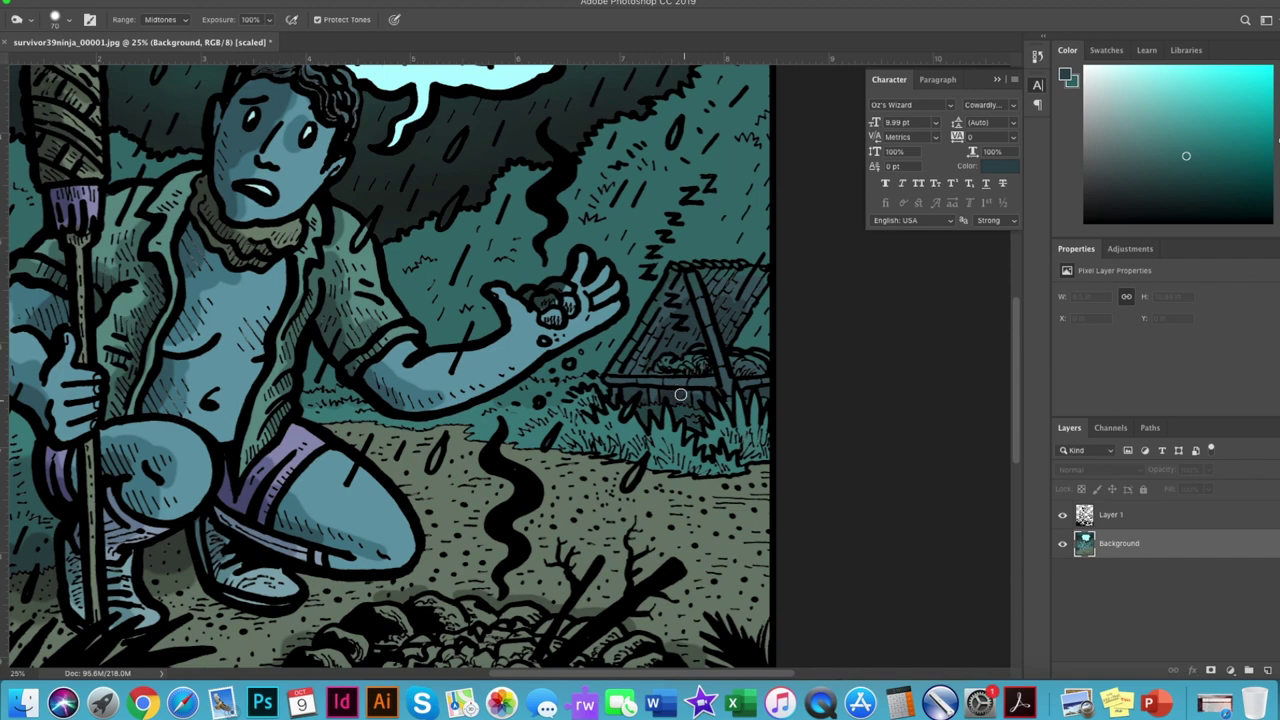
pyautogui.scroll(1, 761, 290)
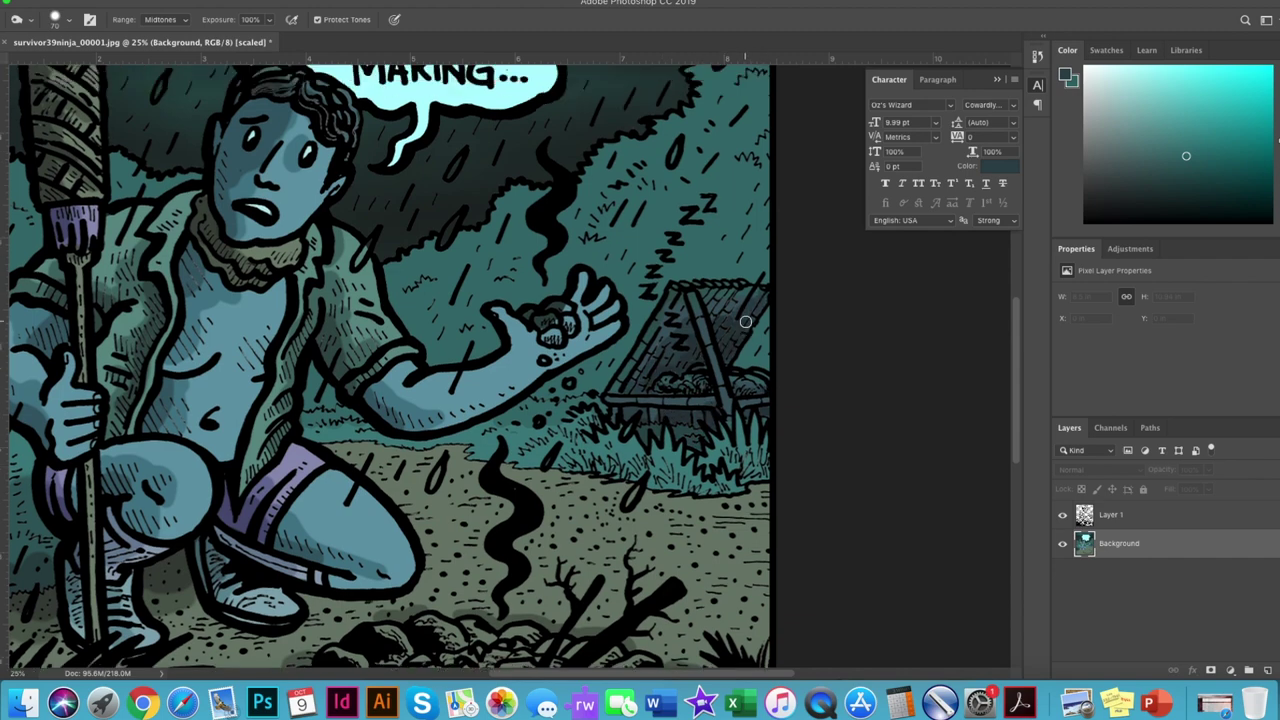
pyautogui.hscroll(-6, 501, 439)
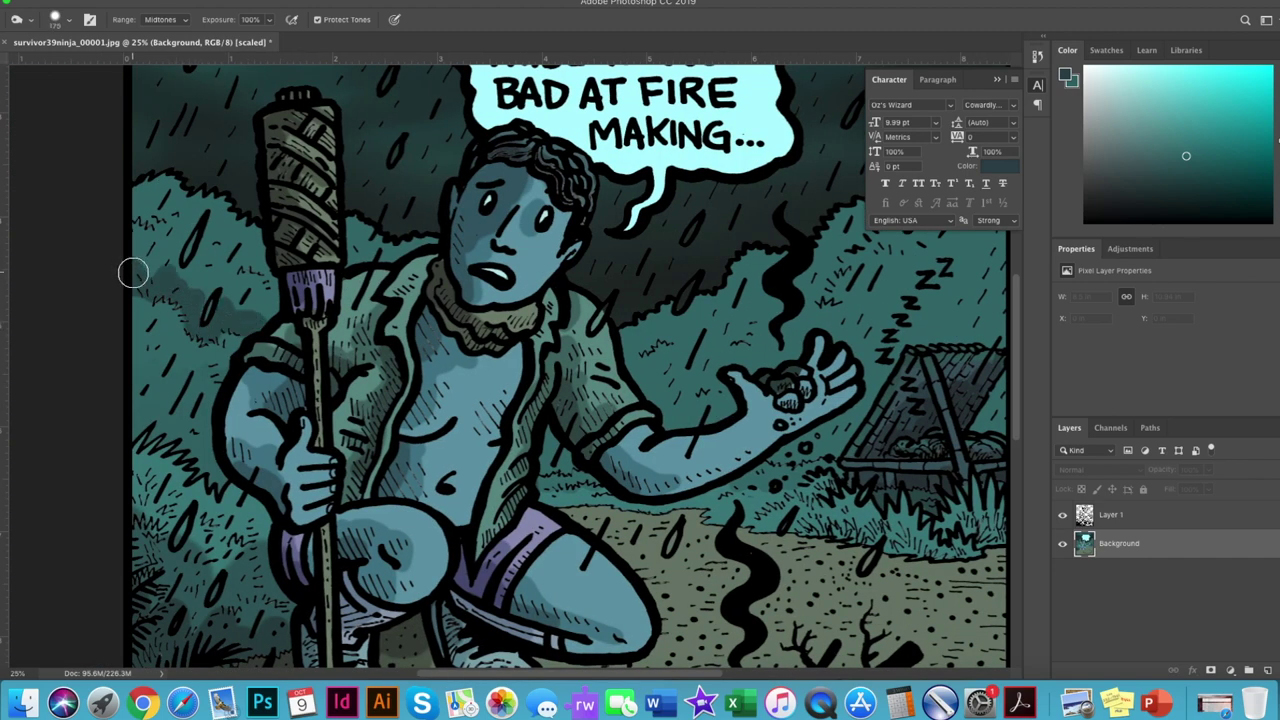
pyautogui.moveTo(133, 272); pyautogui.dragTo(214, 266)
pyautogui.hscroll(3, 500, 400)
pyautogui.moveTo(684, 440)
pyautogui.mouseDown()
pyautogui.moveTo(770, 345)
pyautogui.moveTo(880, 288)
pyautogui.mouseUp()
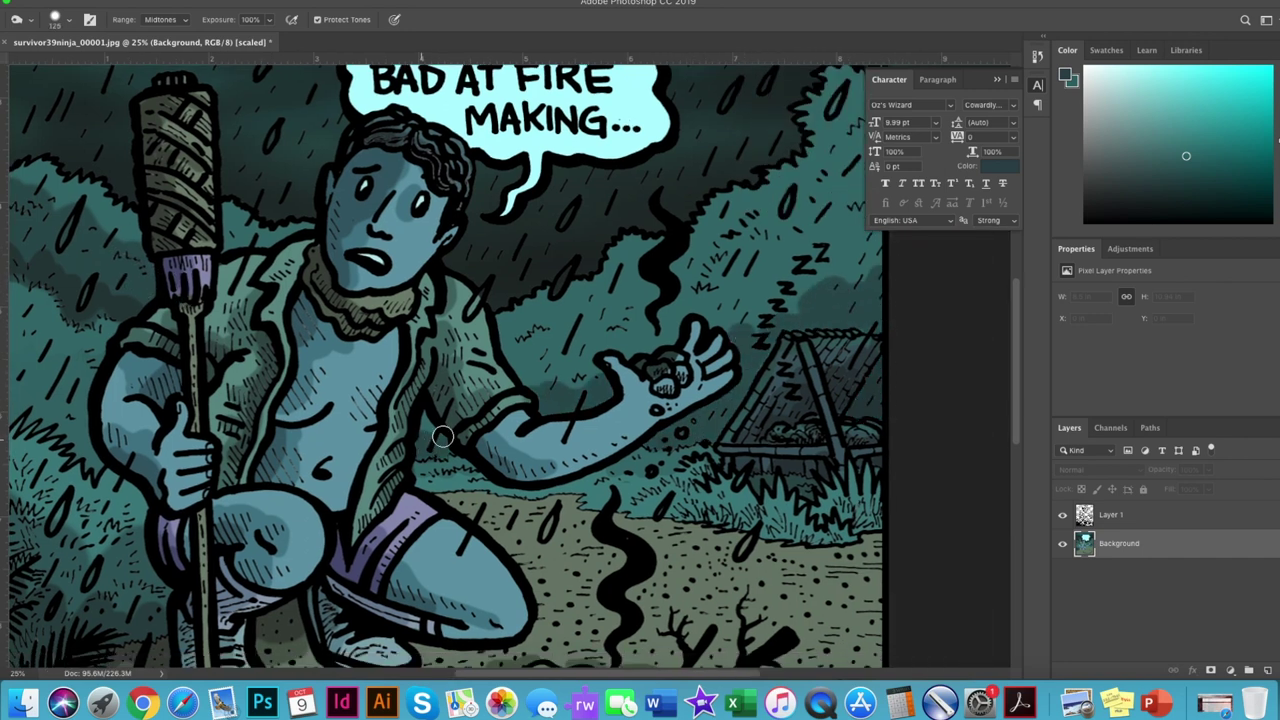
pyautogui.moveTo(424, 434)
pyautogui.mouseDown()
pyautogui.moveTo(600, 390)
pyautogui.moveTo(668, 345)
pyautogui.moveTo(740, 380)
pyautogui.moveTo(854, 254)
pyautogui.moveTo(886, 274)
pyautogui.mouseUp()
pyautogui.scroll(3, 850, 280)
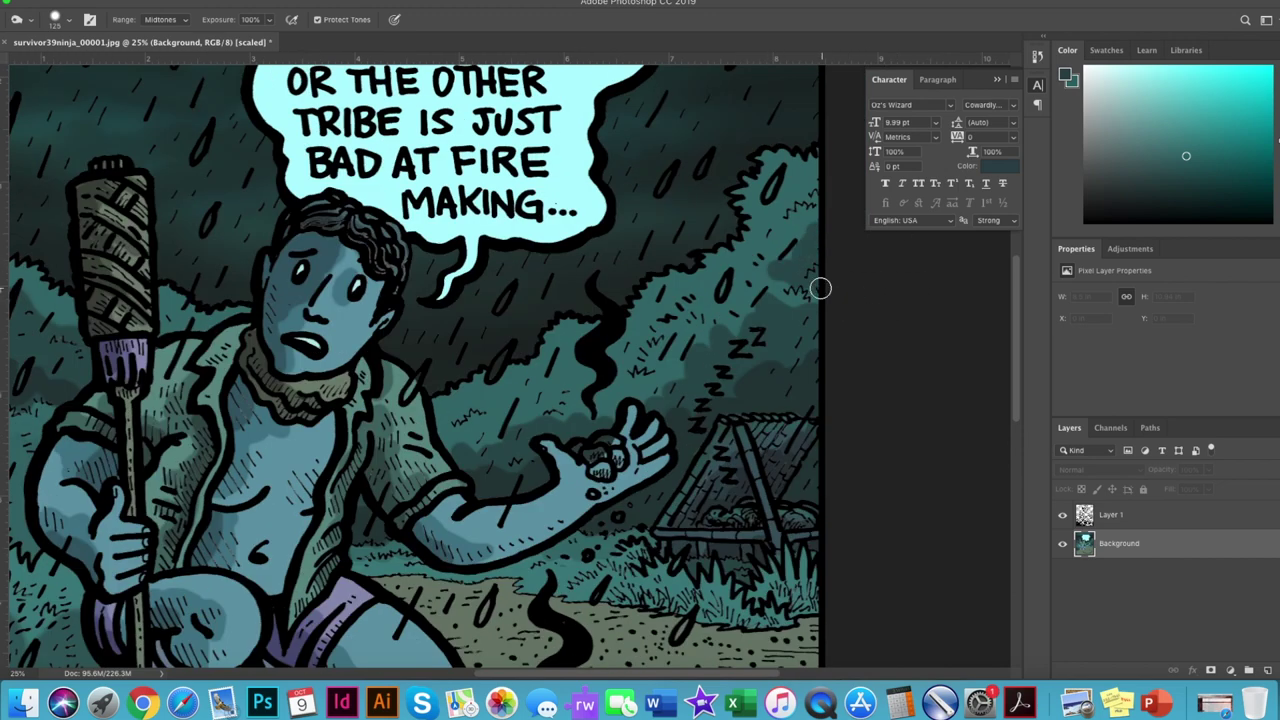
pyautogui.scroll(-1, 790, 295)
pyautogui.hscroll(-3, 758, 297)
# Switch to the Brush in Normal blend mode and pick a darker teal colour.
pyautogui.press('b')
pyautogui.click(175, 19)
pyautogui.click(170, 22)
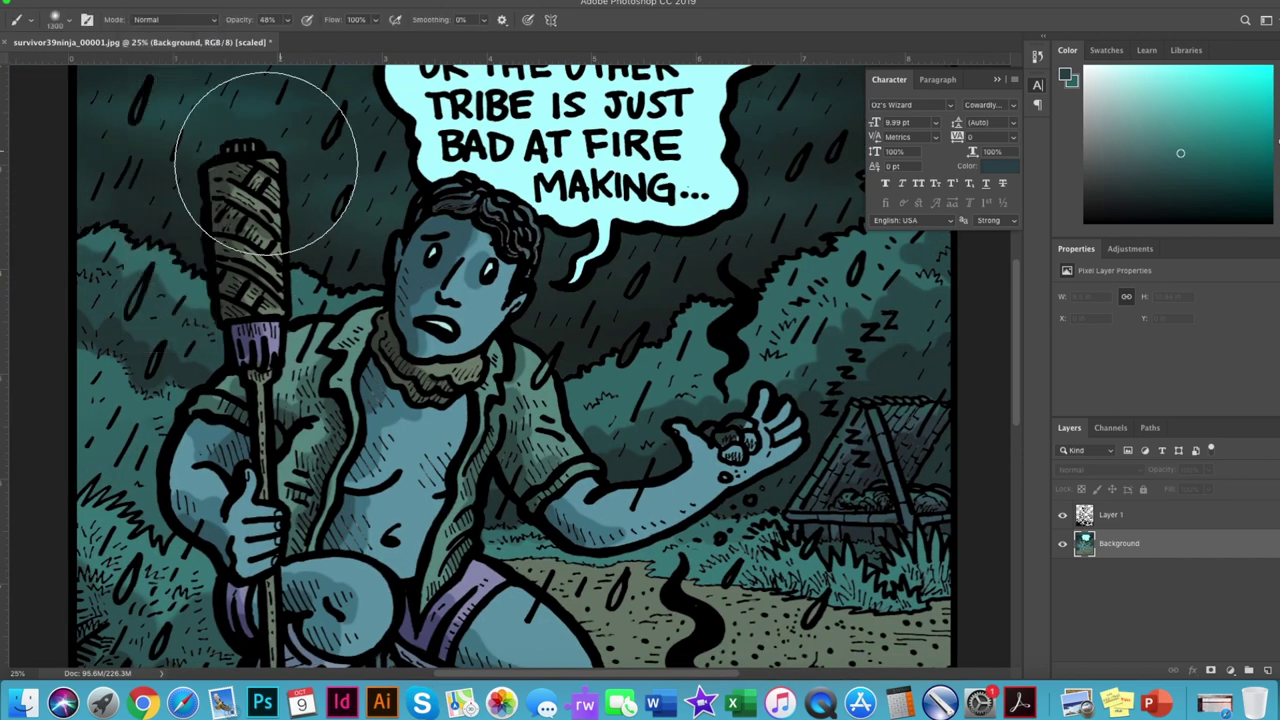
pyautogui.keyDown('alt'); pyautogui.click(86, 251); pyautogui.keyUp('alt')
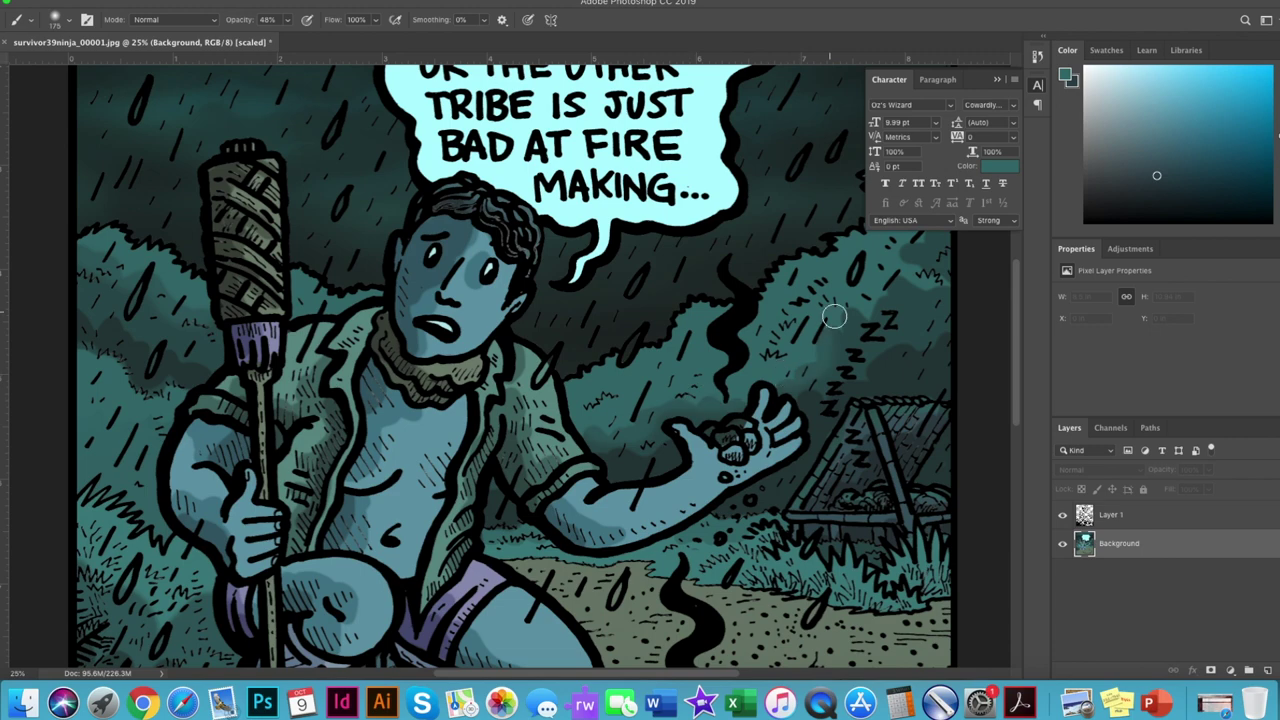
# Pan across the panel and begin choosing orange ff5400 as the painting colour.
pyautogui.hscroll(4, 800, 292)
pyautogui.scroll(2, 800, 292)
pyautogui.scroll(-2, 537, 447)
pyautogui.scroll(-2, 560, 420)
pyautogui.hscroll(-2, 560, 420)
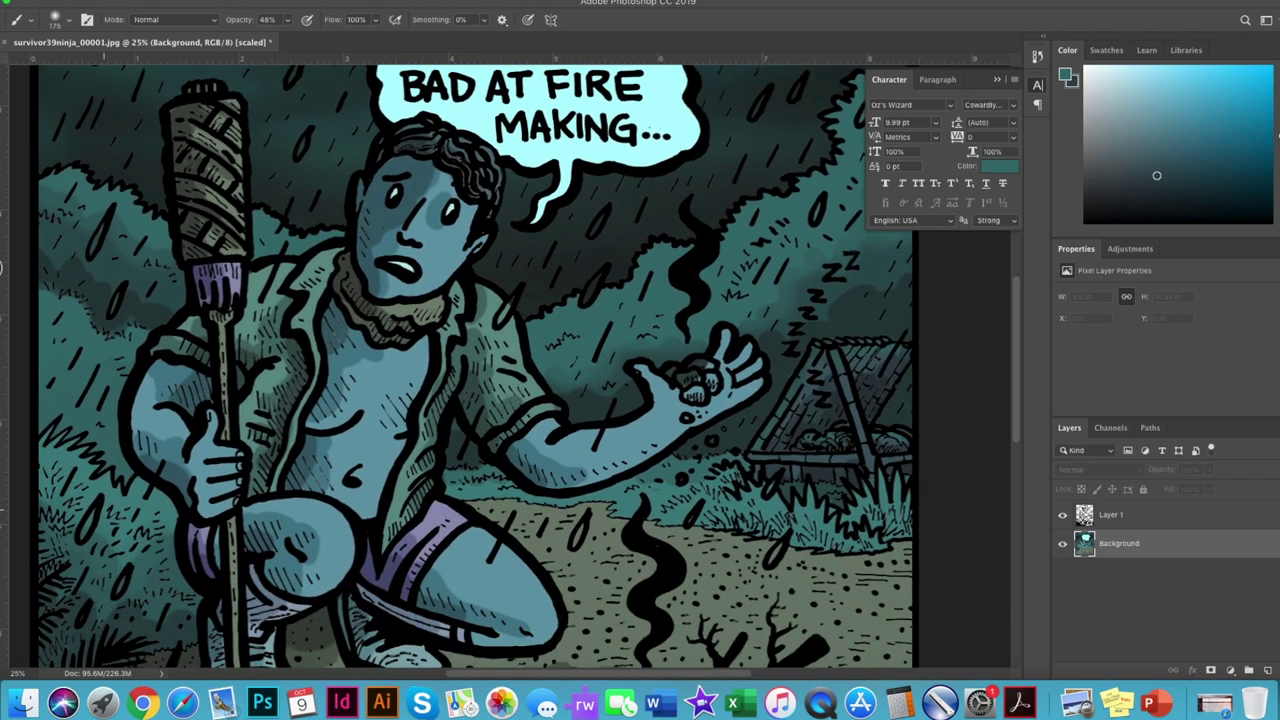
pyautogui.scroll(-3, 885, 310)
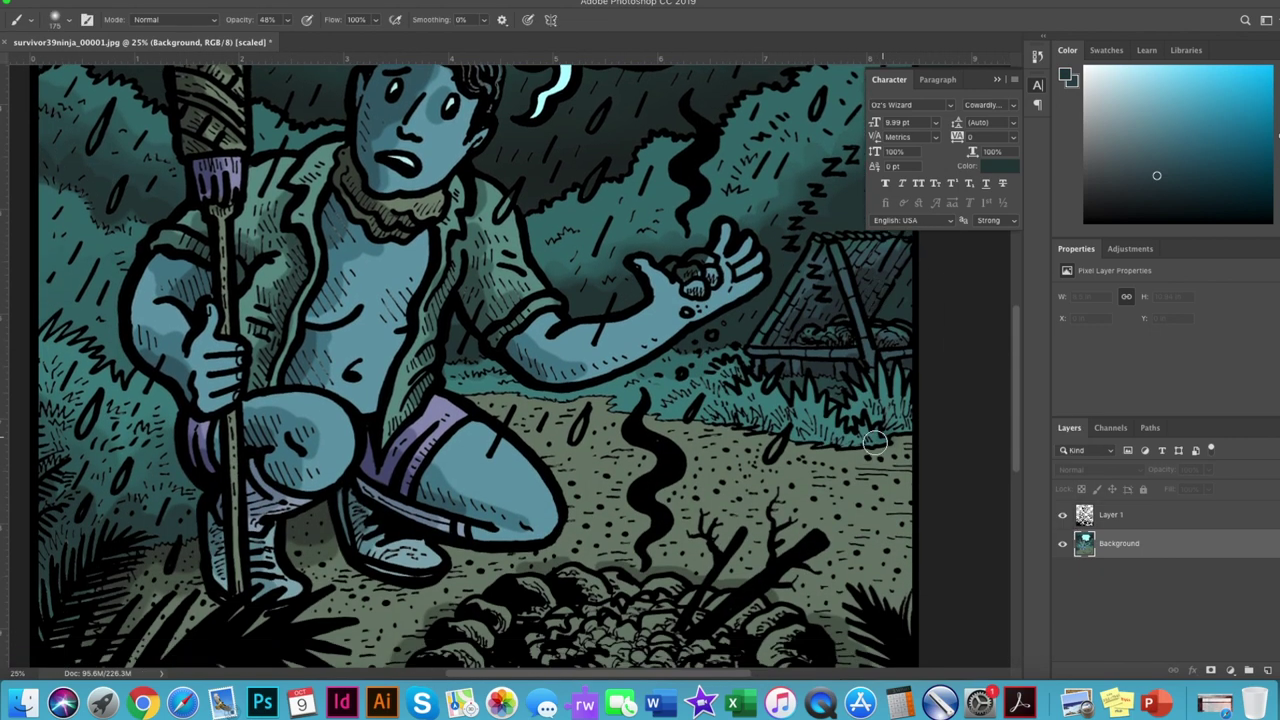
pyautogui.scroll(-1, 926, 386)
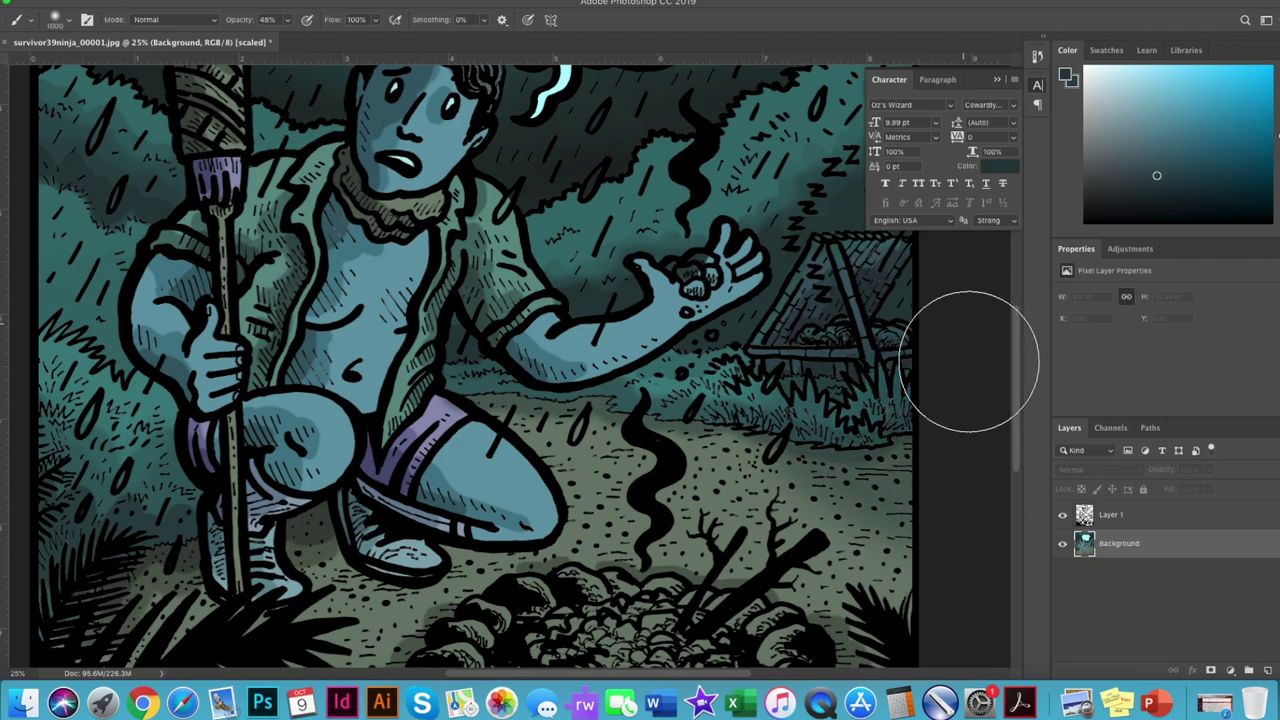
pyautogui.scroll(-3, 600, 450)
pyautogui.hscroll(-2, 243, 514)
pyautogui.scroll(3, 320, 452)
pyautogui.scroll(2, 320, 452)
pyautogui.scroll(-4, 500, 400)
pyautogui.click(1068, 78)
# Set the colour to orange ff5400 and paint it over the fire-pit rocks with a soft brush.
pyautogui.moveTo(800, 520); pyautogui.dragTo(910, 413)
pyautogui.press('Return')
pyautogui.click(553, 552)
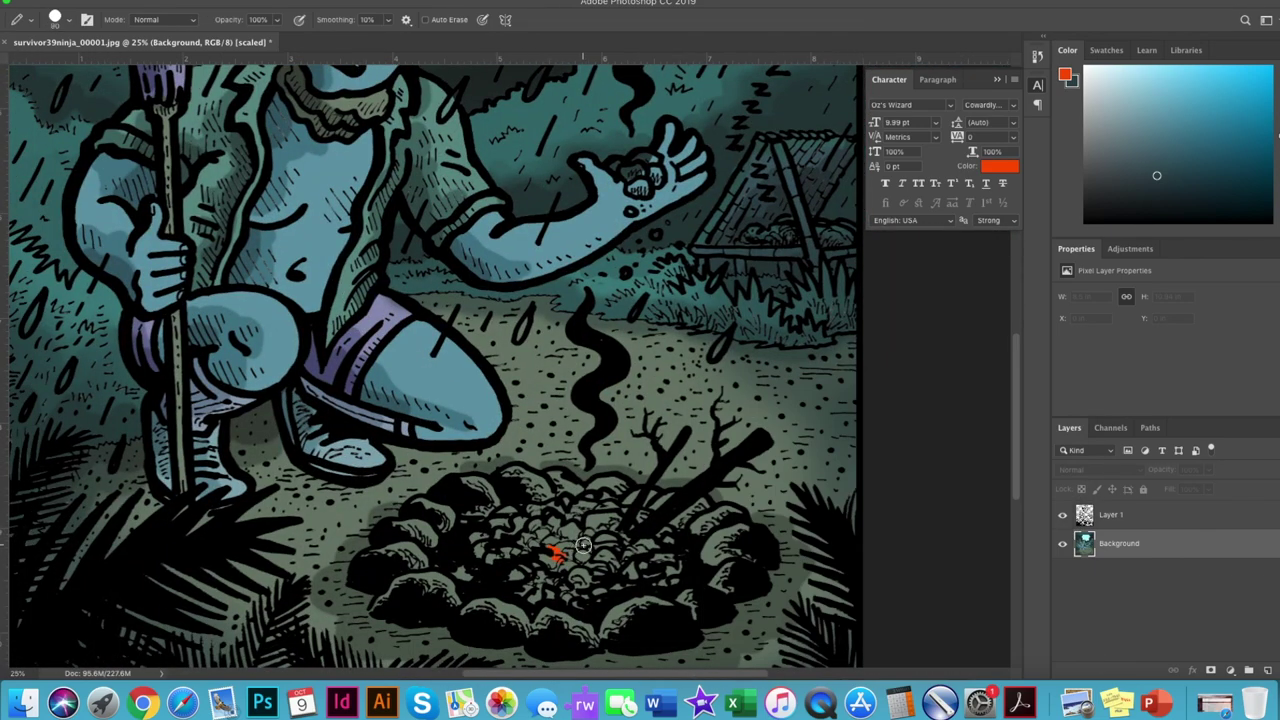
pyautogui.hotkey('shift', 'b')
pyautogui.moveTo(470, 540)
pyautogui.mouseDown()
pyautogui.moveTo(575, 490)
pyautogui.moveTo(676, 548)
pyautogui.mouseUp()
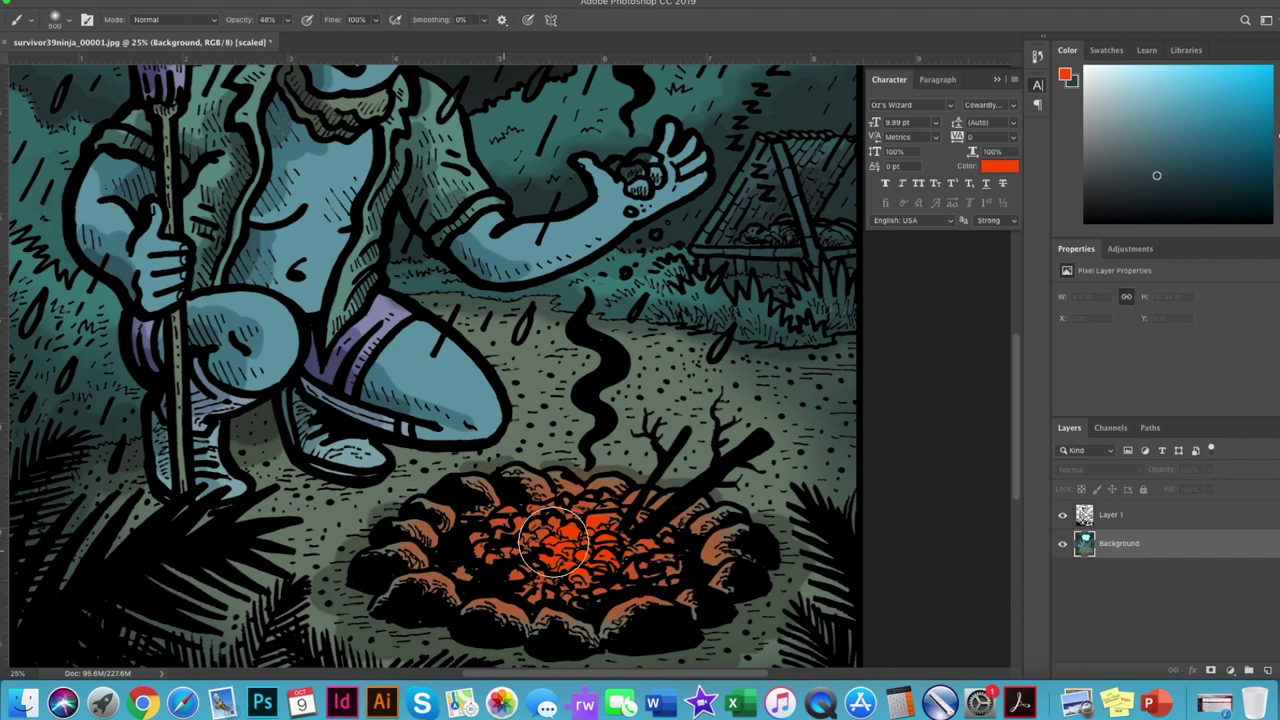
# Sample a dull grey from the artwork as the colour and switch to the hard-edged Pencil.
pyautogui.scroll(2, 683, 403)
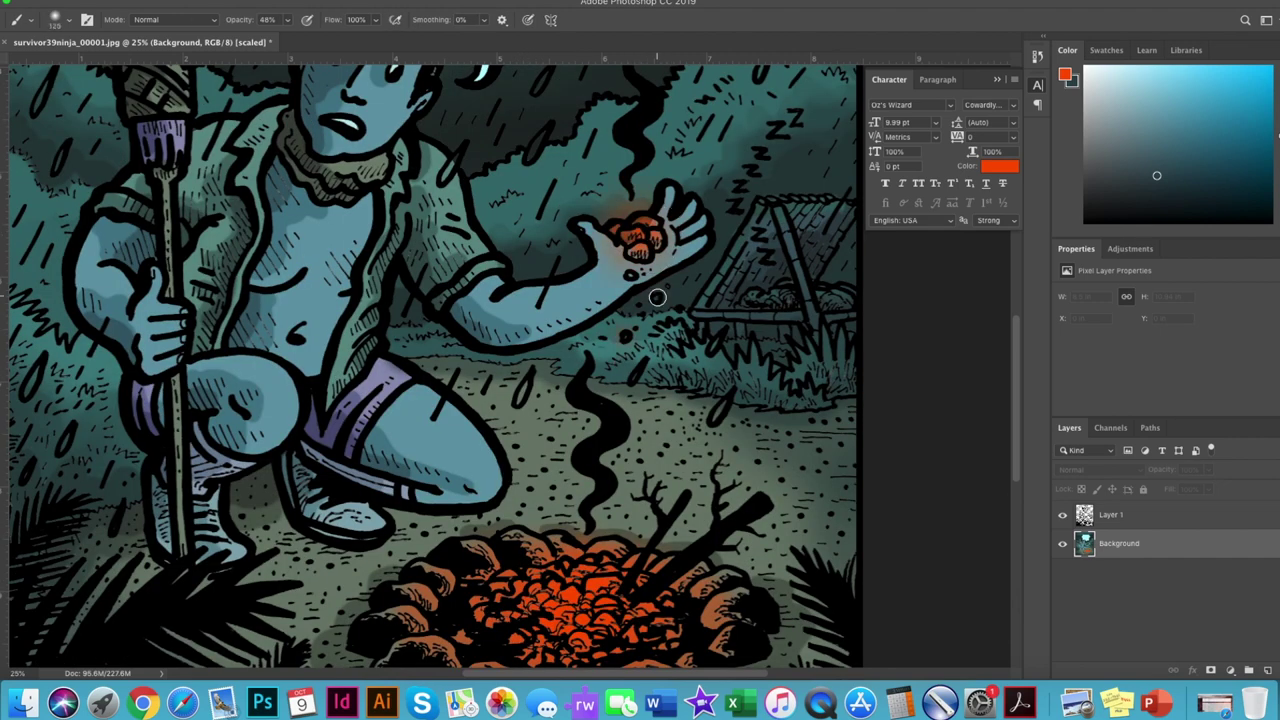
pyautogui.scroll(3, 657, 297)
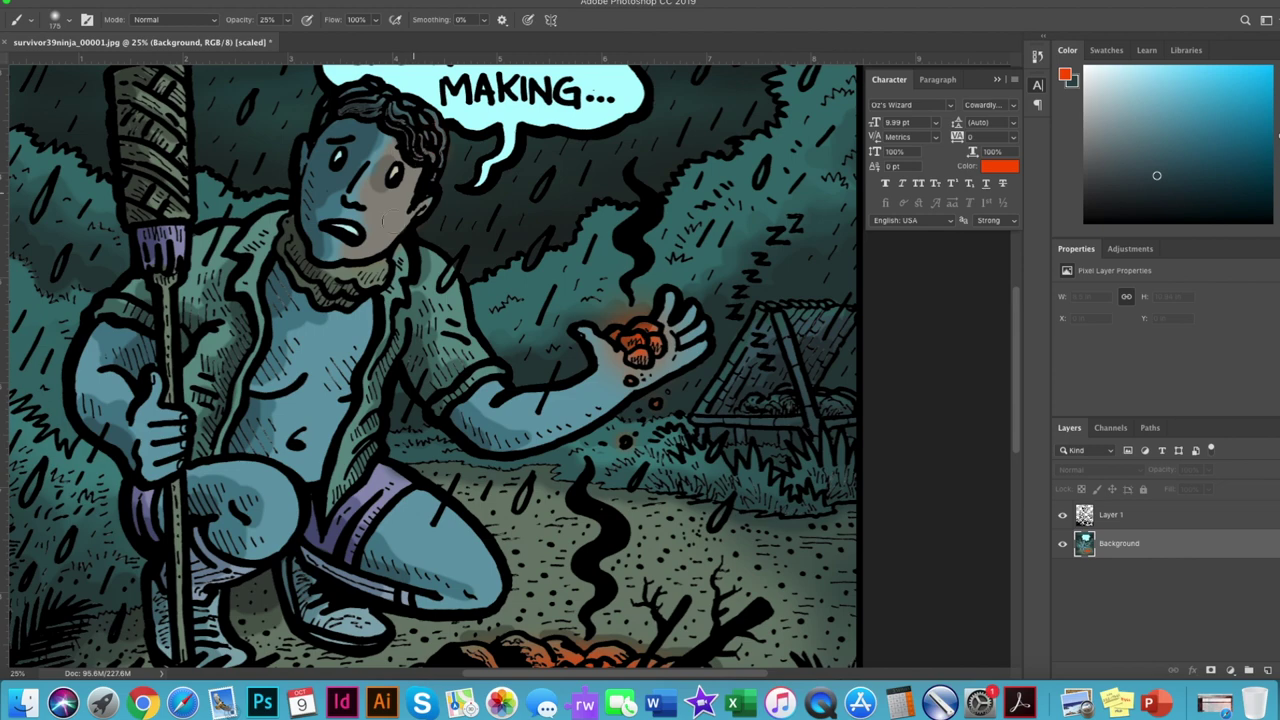
pyautogui.hscroll(-3, 382, 222)
pyautogui.scroll(-6, 382, 222)
pyautogui.click(1065, 75)
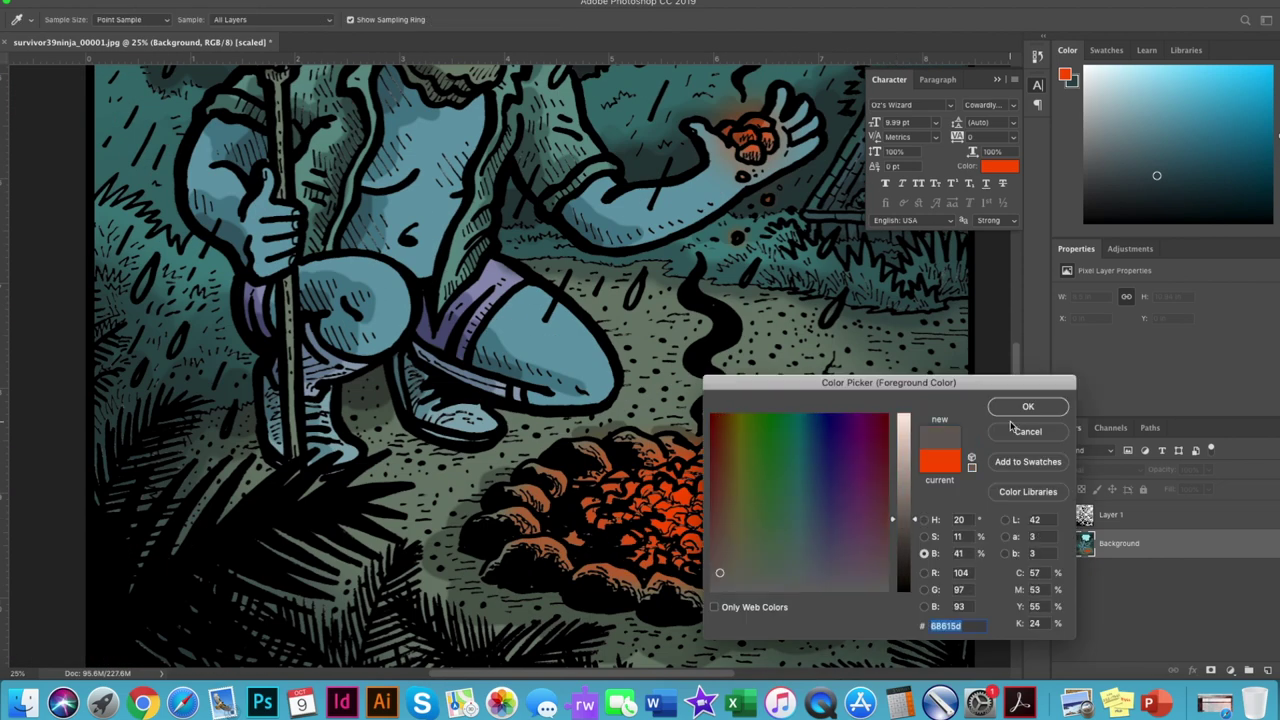
pyautogui.click(1027, 406)
pyautogui.hotkey('shift', 'b')
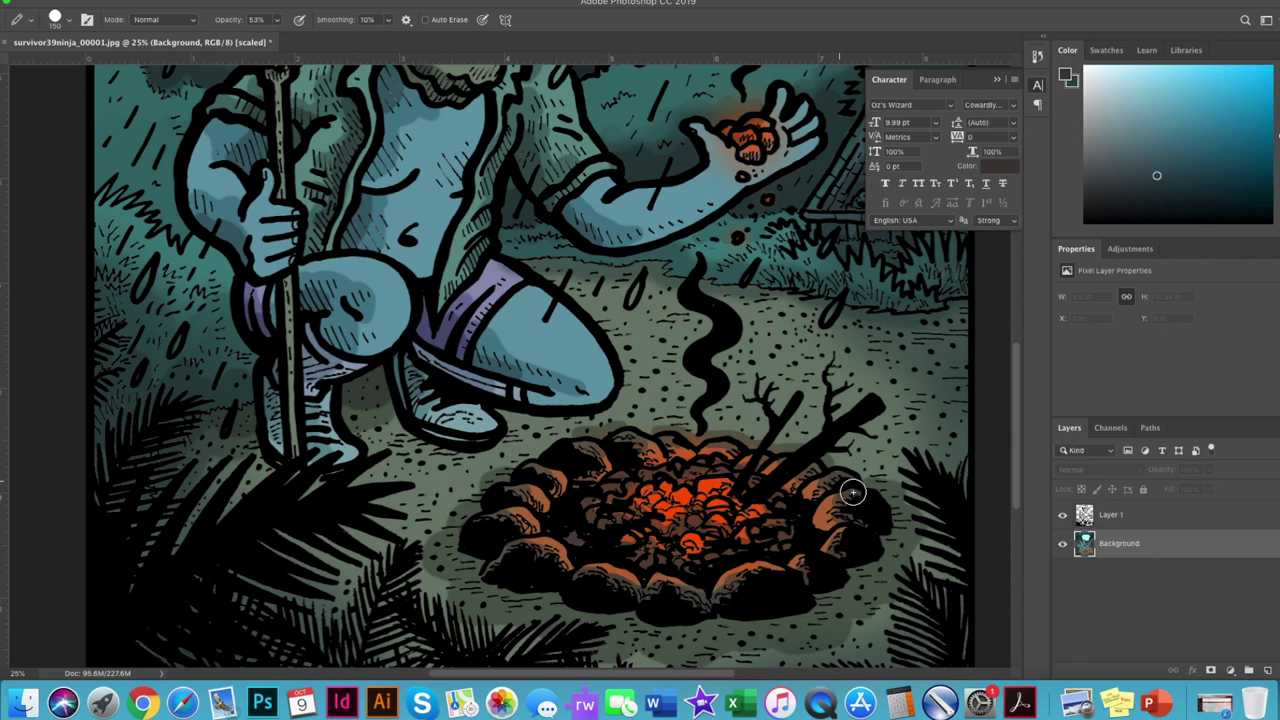
pyautogui.scroll(3, 806, 405)
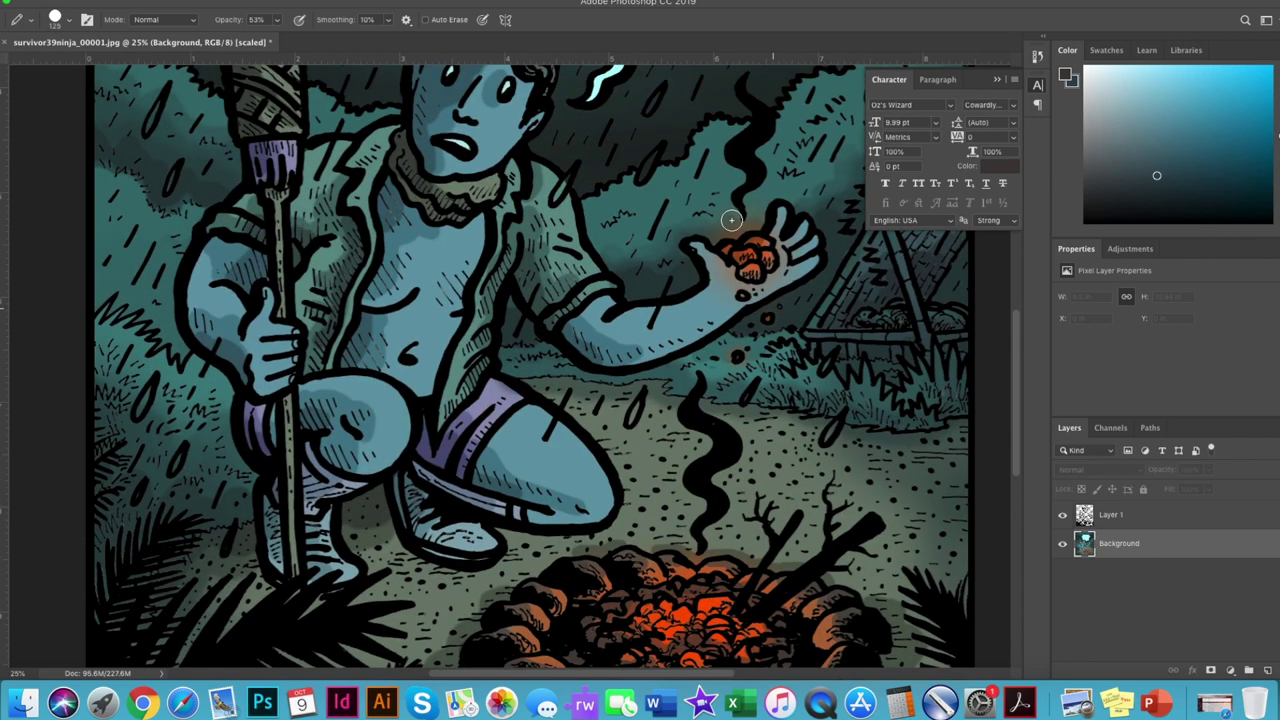
# Pick blue as the painting colour and move across the panel over the raindrops.
pyautogui.scroll(1, 748, 352)
pyautogui.click(1069, 77)
pyautogui.press('Return')
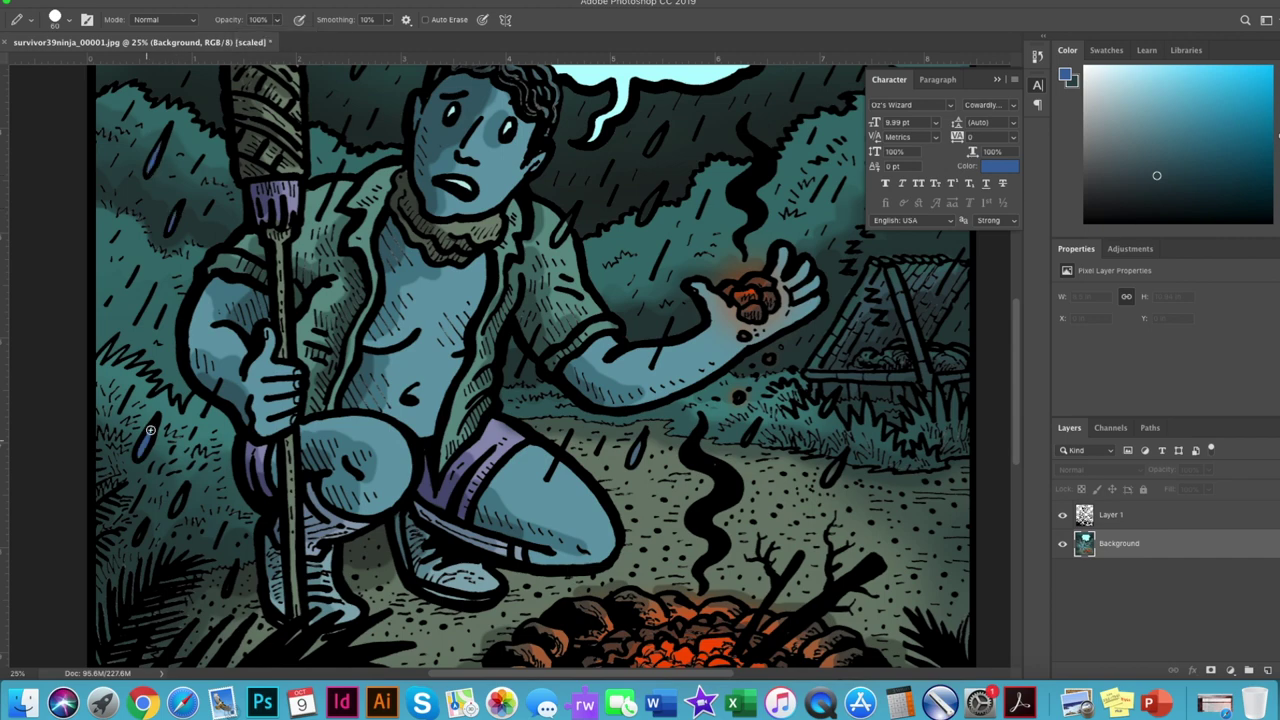
pyautogui.hscroll(5, 247, 520)
pyautogui.scroll(-2, 247, 520)
pyautogui.scroll(4, 543, 309)
pyautogui.hscroll(-3, 543, 309)
pyautogui.scroll(3, 540, 261)
pyautogui.scroll(3, 166, 302)
pyautogui.hscroll(-3, 166, 302)
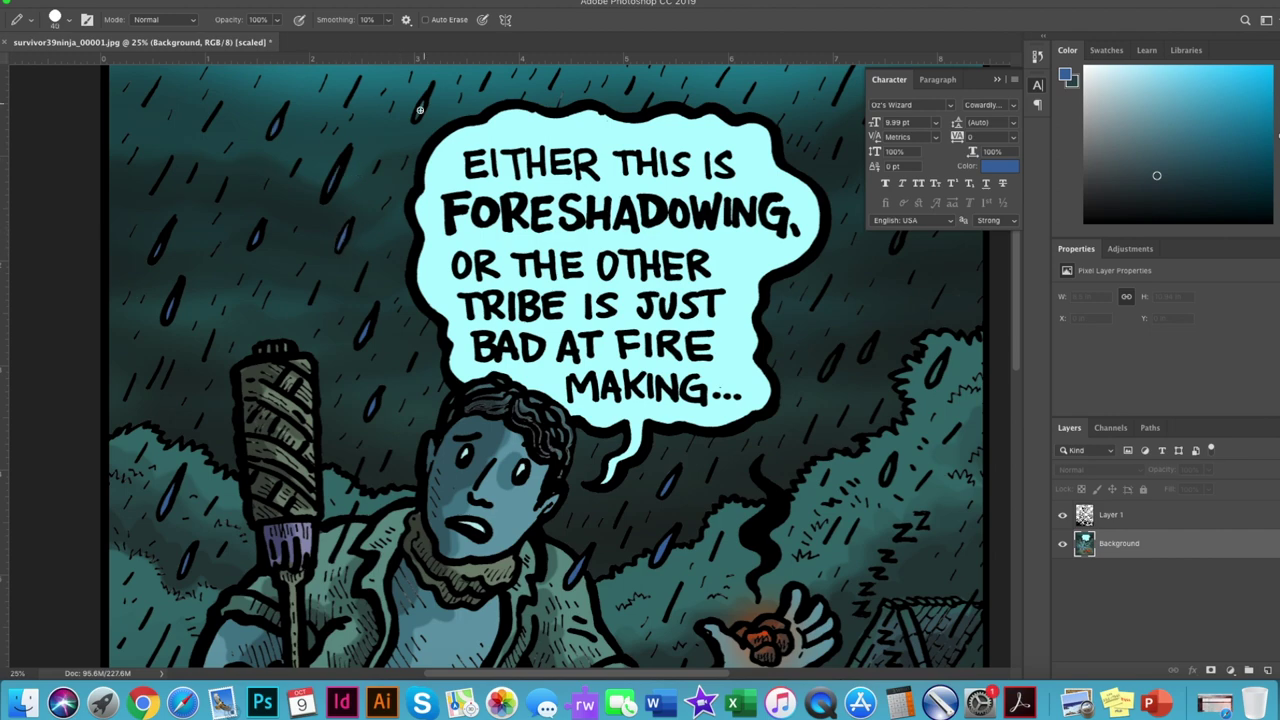
pyautogui.hscroll(4, 712, 207)
pyautogui.scroll(1, 712, 207)
pyautogui.scroll(3, 757, 408)
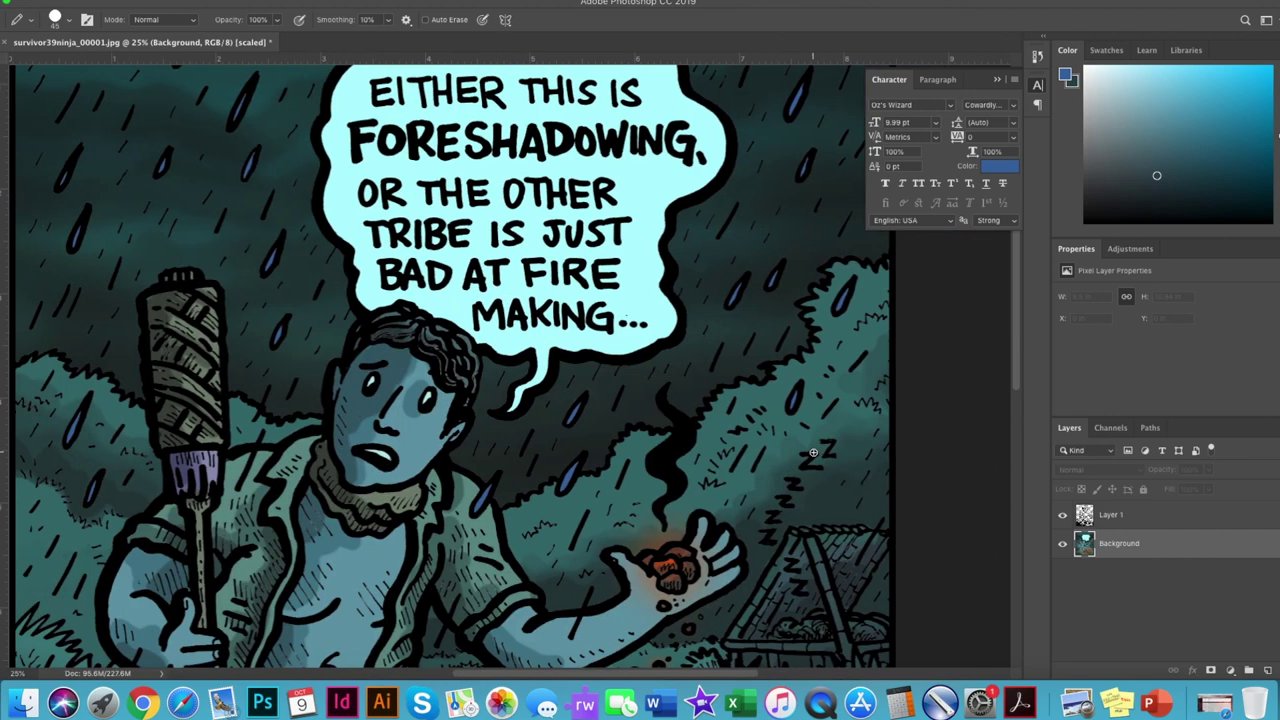
pyautogui.scroll(-3, 757, 408)
# Select Layer 1 and show its Stroke effect settings.
pyautogui.click(1110, 514)
pyautogui.click(1192, 669)
pyautogui.click(1212, 545)
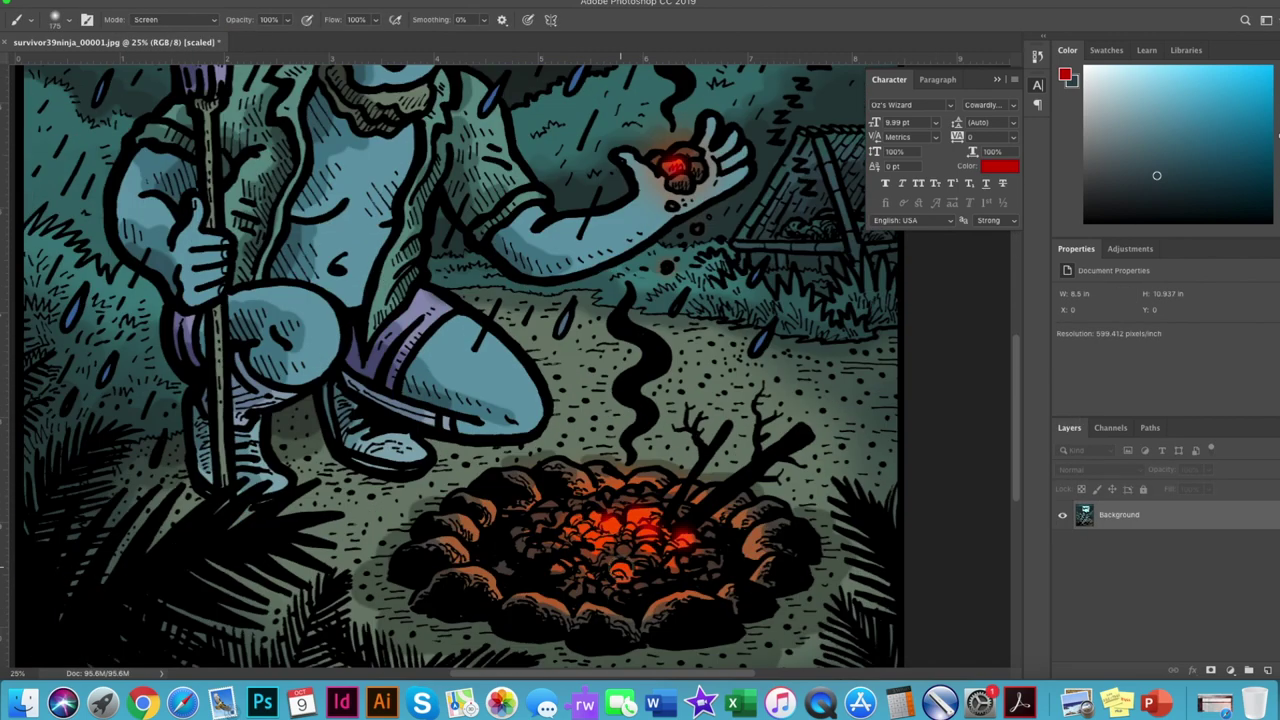
# Paint more red glow over the fire at 58% opacity, then lower opacity to 9%.
pyautogui.press('5')
pyautogui.press('8')
pyautogui.moveTo(548, 566); pyautogui.dragTo(590, 560)
pyautogui.scroll(1, 686, 560)
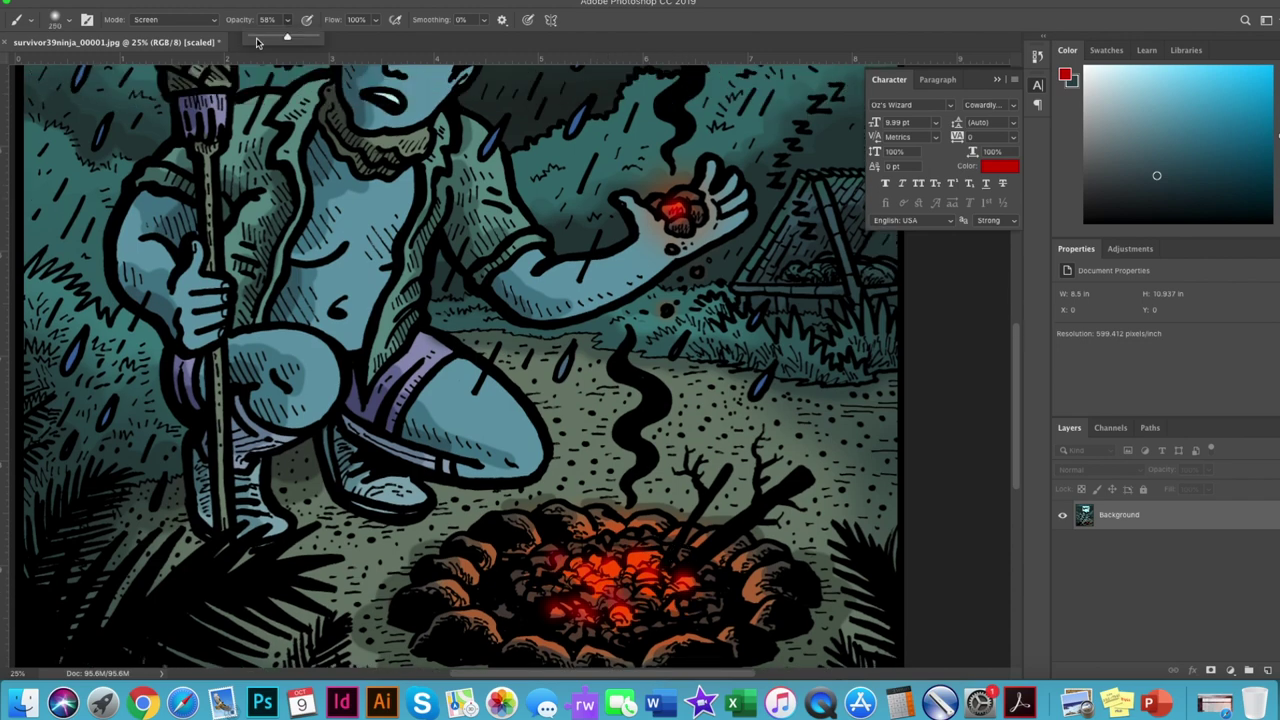
pyautogui.moveTo(256, 42); pyautogui.dragTo(254, 42)
pyautogui.scroll(-3, 501, 512)
pyautogui.scroll(2, 523, 420)
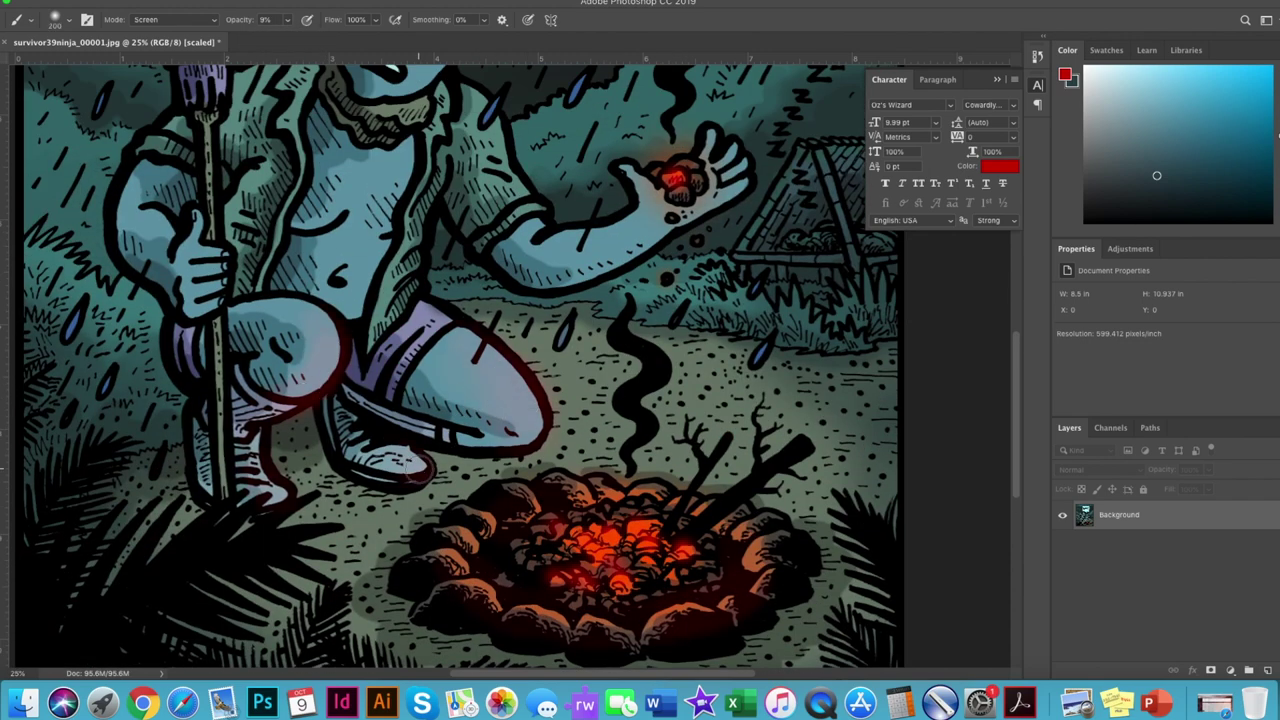
pyautogui.scroll(2, 418, 380)
# At 27% opacity, brush a reddish glow onto the torch.
pyautogui.press('2')
pyautogui.press('7')
pyautogui.scroll(2, 453, 160)
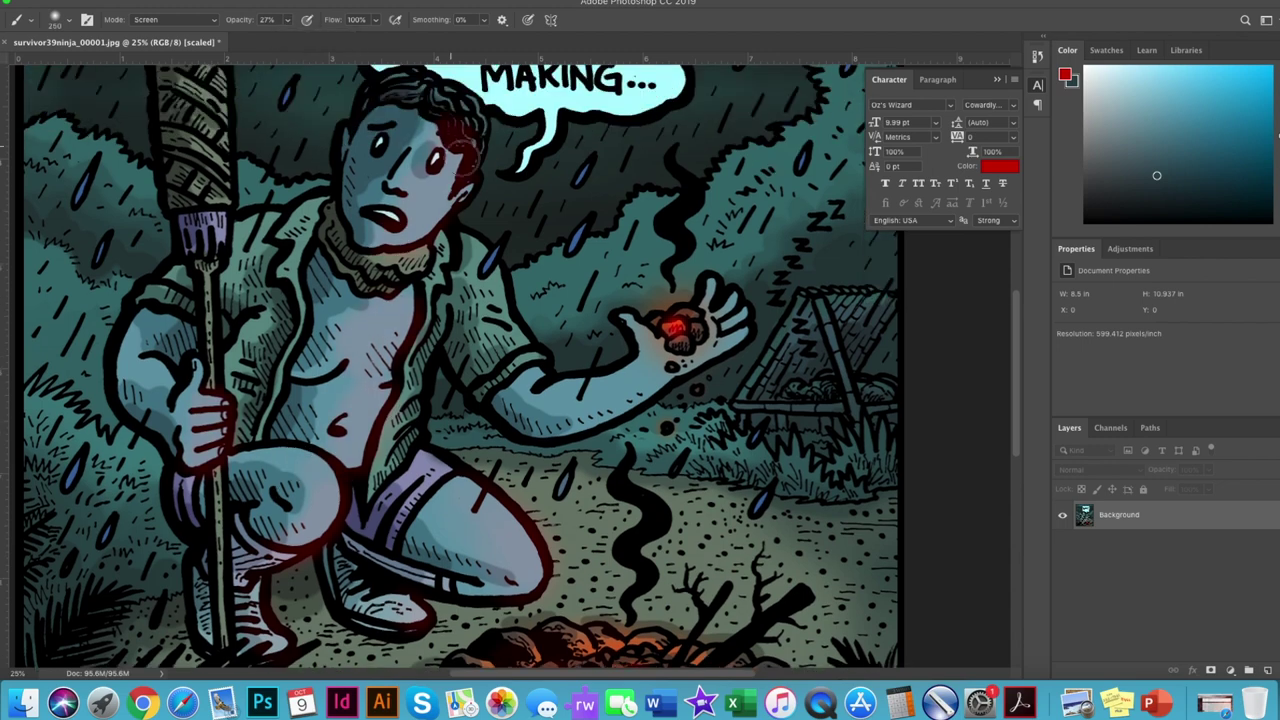
pyautogui.scroll(1, 733, 365)
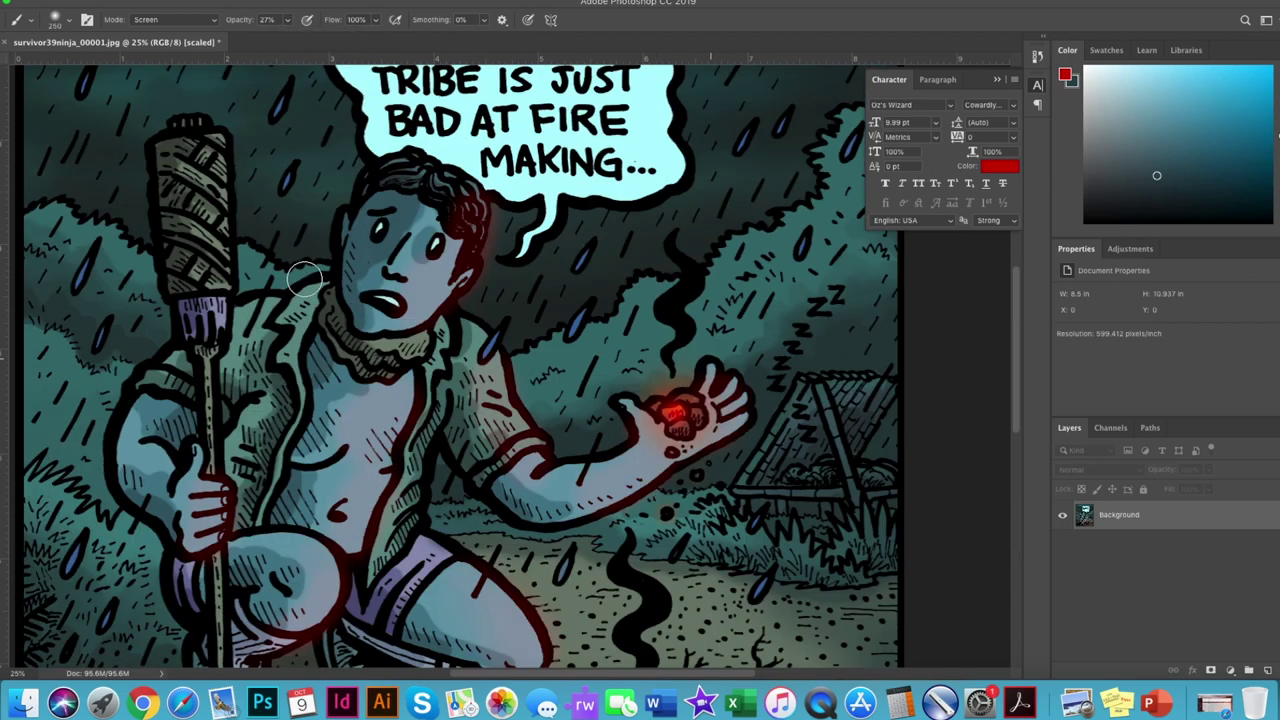
pyautogui.moveTo(208, 140); pyautogui.dragTo(212, 305)
pyautogui.scroll(-1, 278, 326)
# Halve the brush to size 125, paint red glow down the jacket edge, then enlarge it.
pyautogui.press('[')
pyautogui.moveTo(302, 262)
pyautogui.mouseDown()
pyautogui.moveTo(292, 378)
pyautogui.moveTo(262, 485)
pyautogui.mouseUp()
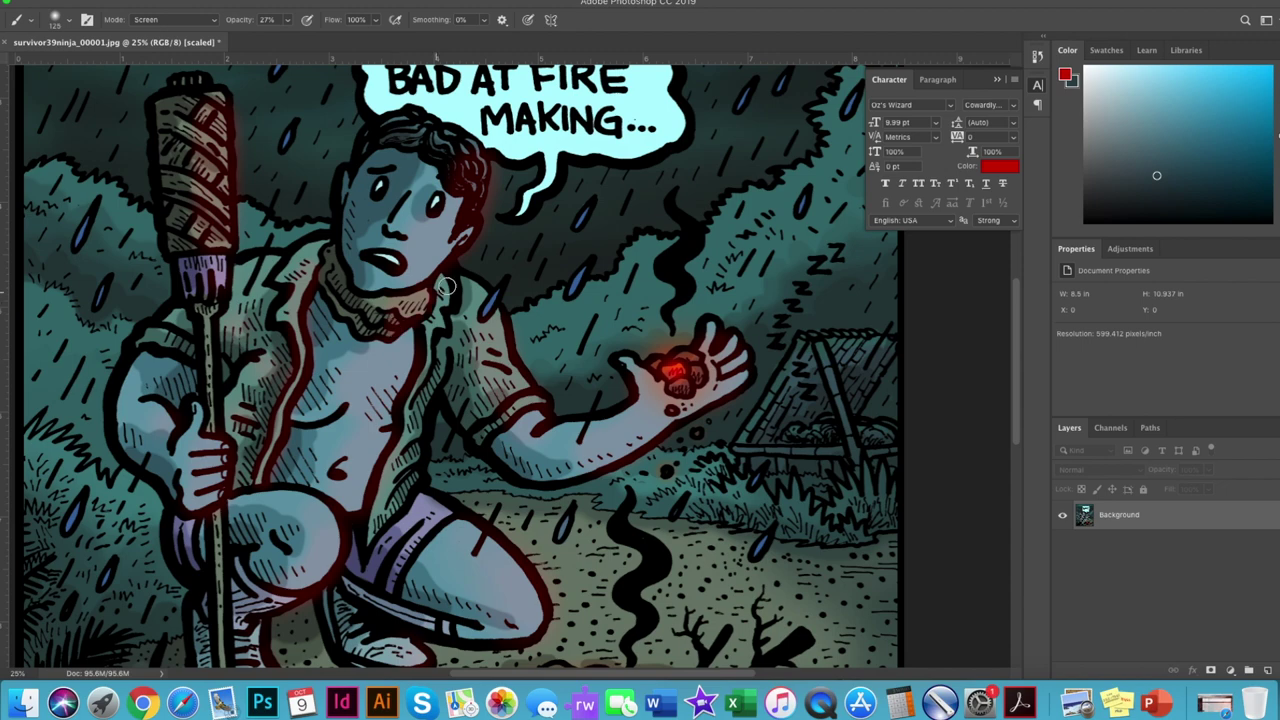
pyautogui.scroll(-3, 289, 577)
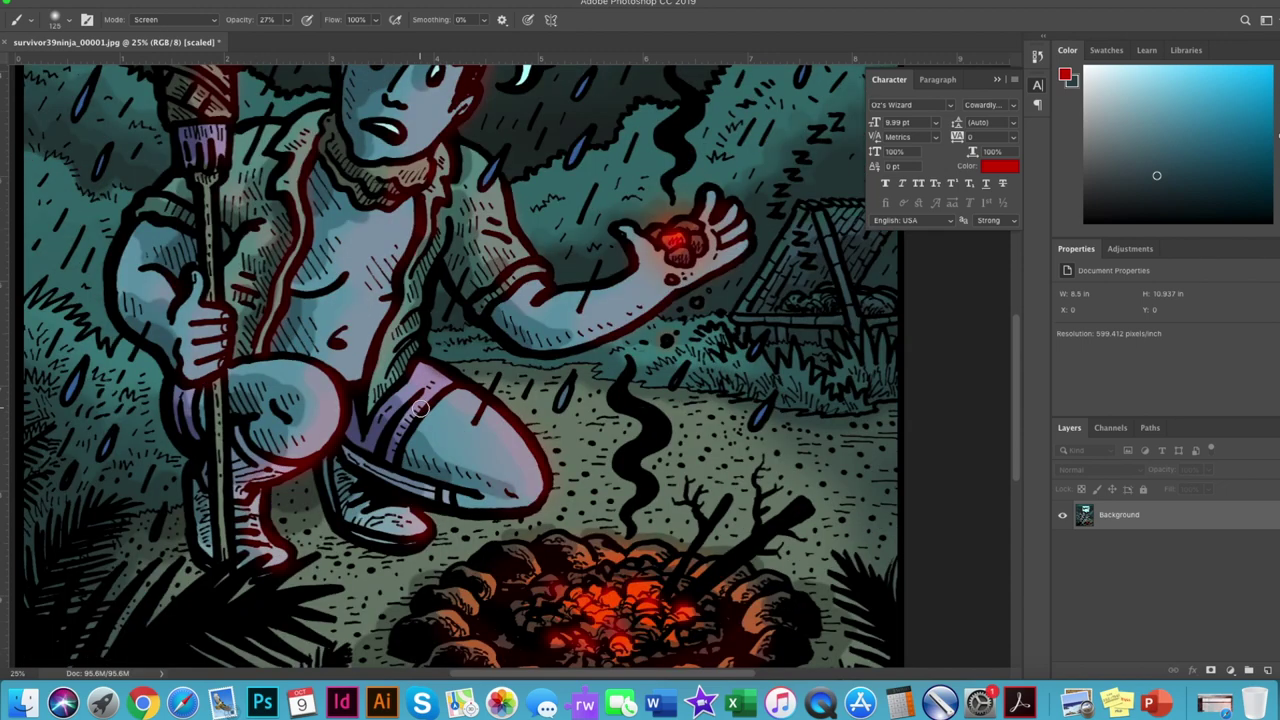
pyautogui.scroll(4, 484, 381)
pyautogui.scroll(2, 480, 362)
pyautogui.scroll(-2, 566, 304)
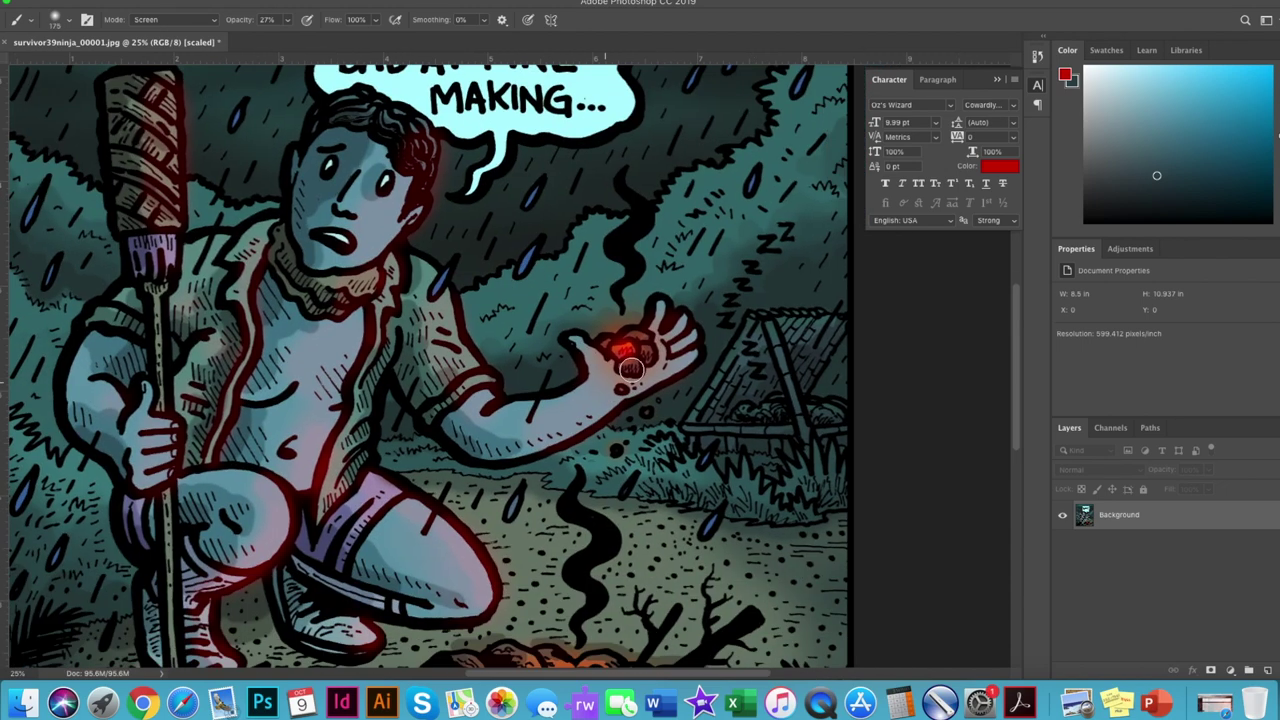
pyautogui.scroll(-4, 528, 491)
pyautogui.scroll(1, 700, 440)
pyautogui.scroll(6, 737, 430)
pyautogui.press(']')
pyautogui.press(']')
pyautogui.press(']')
pyautogui.scroll(-3, 734, 447)
pyautogui.hscroll(-3, 734, 447)
# Dodge over the fire glow and embers to lighten them.
pyautogui.press('o')
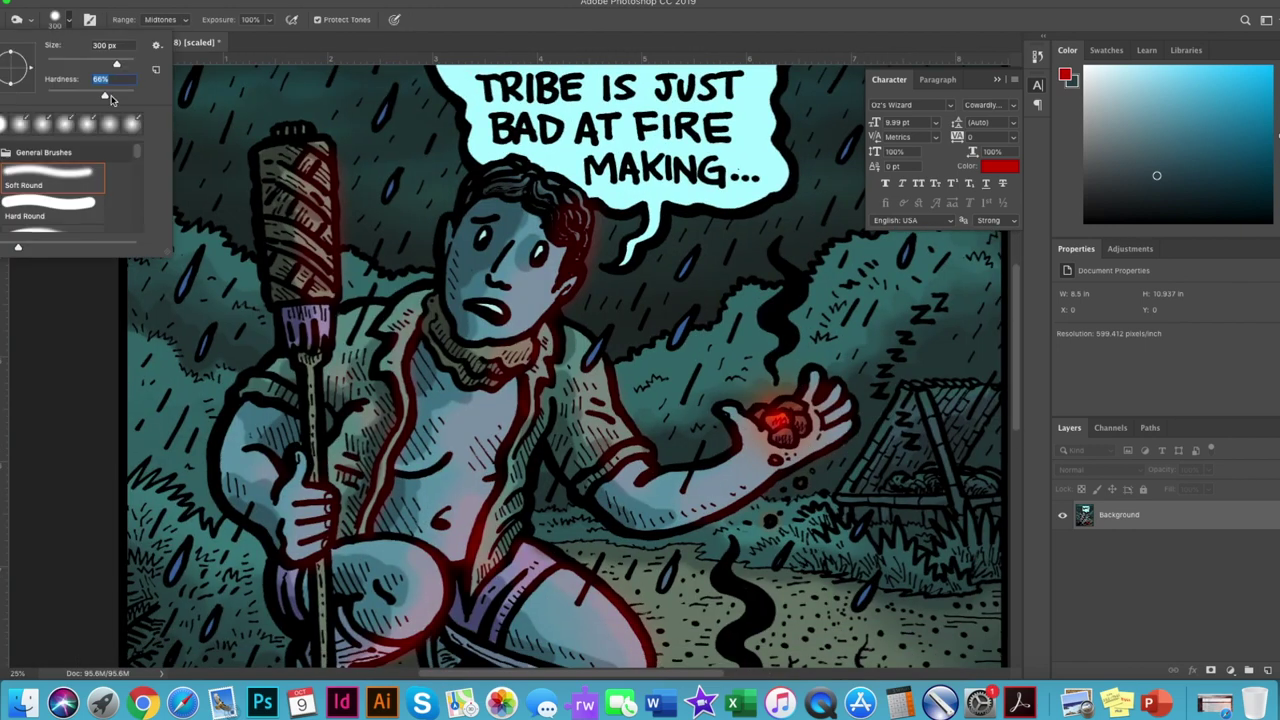
pyautogui.scroll(-5, 420, 330)
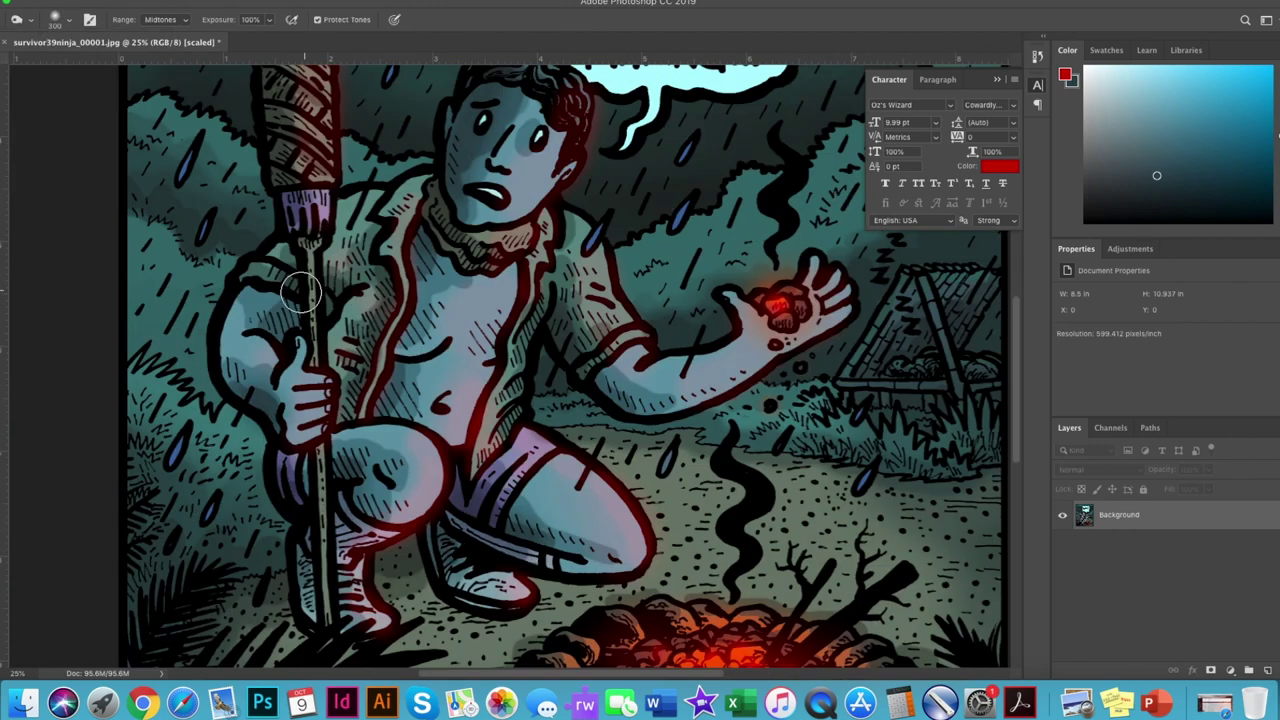
pyautogui.scroll(3, 467, 268)
pyautogui.scroll(-4, 300, 370)
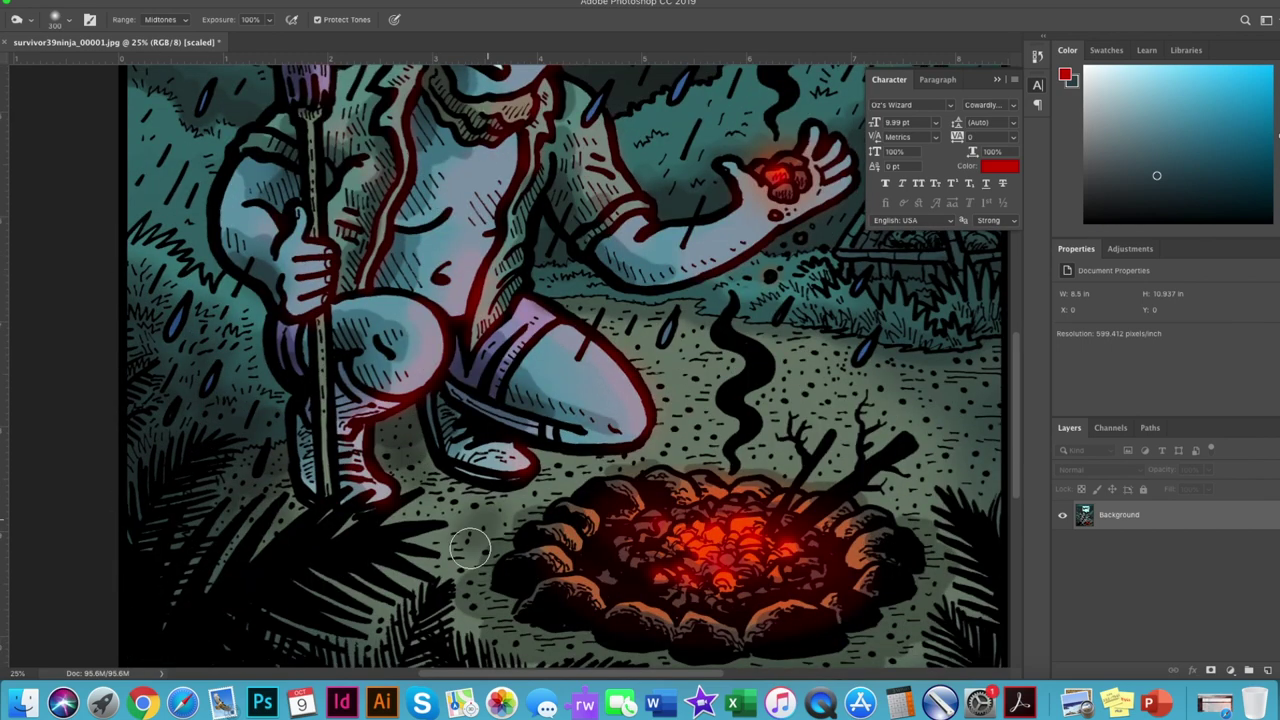
pyautogui.scroll(-1, 640, 572)
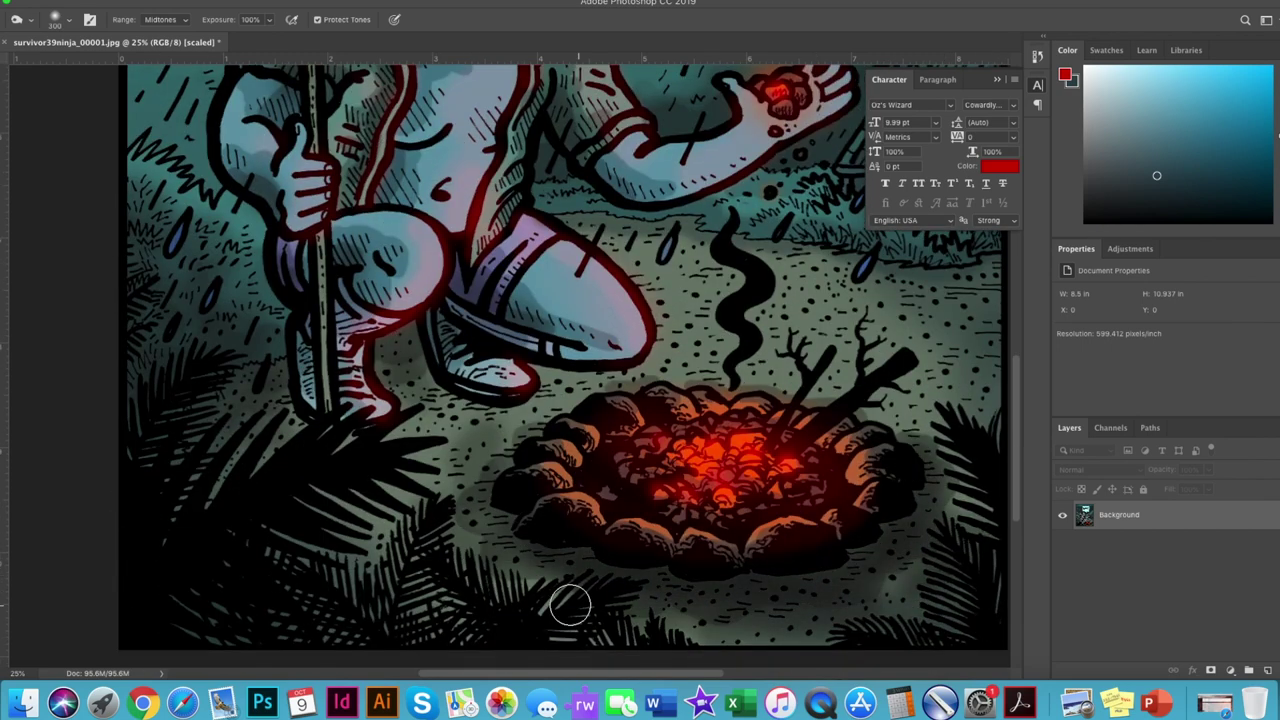
pyautogui.scroll(1, 650, 500)
pyautogui.hscroll(2, 650, 500)
pyautogui.scroll(1, 840, 330)
pyautogui.hscroll(2, 840, 330)
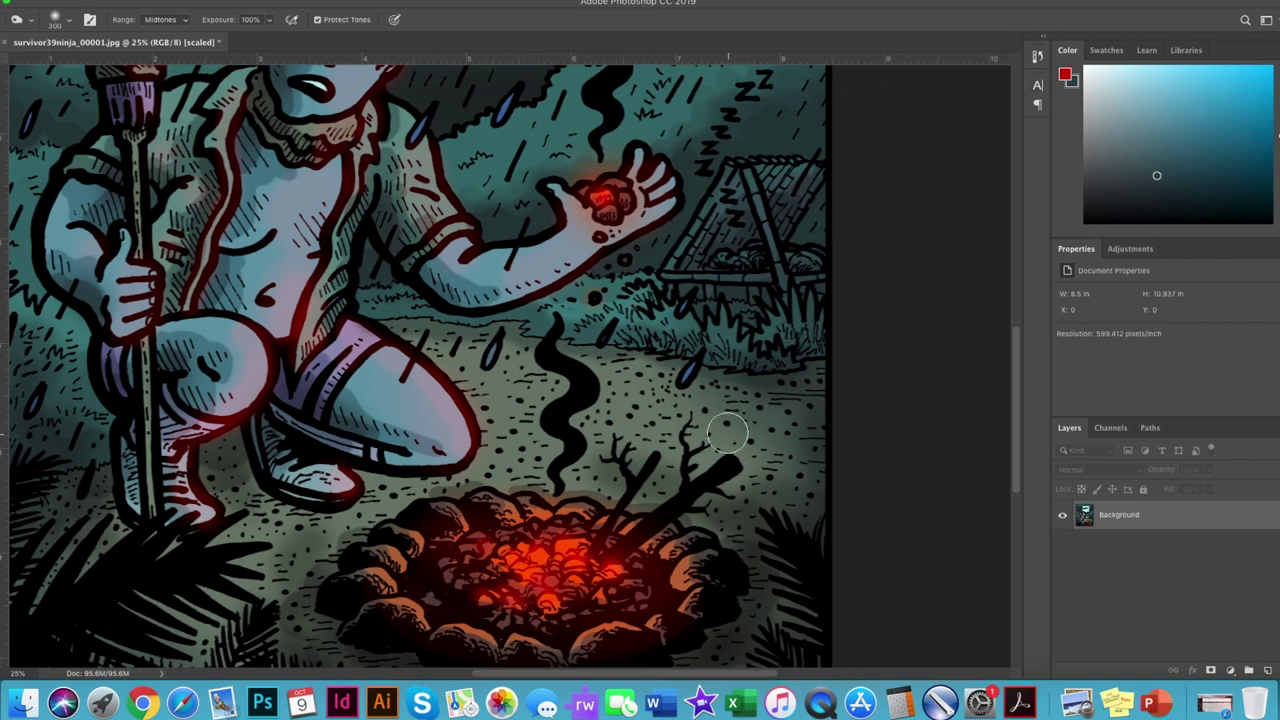
pyautogui.scroll(3, 820, 137)
pyautogui.hscroll(-2, 600, 250)
pyautogui.scroll(3, 600, 250)
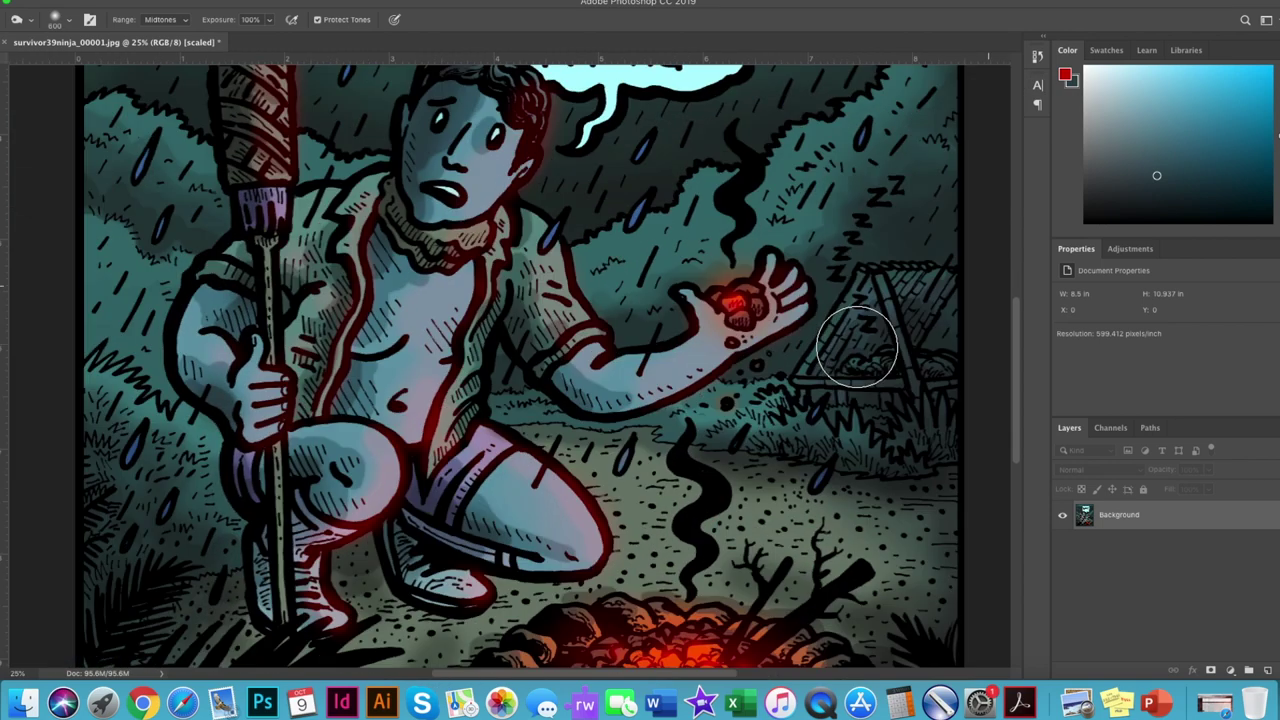
pyautogui.hscroll(-2, 345, 312)
pyautogui.hscroll(4, 963, 94)
pyautogui.scroll(-1, 963, 94)
pyautogui.hscroll(-3, 540, 377)
pyautogui.scroll(1, 540, 377)
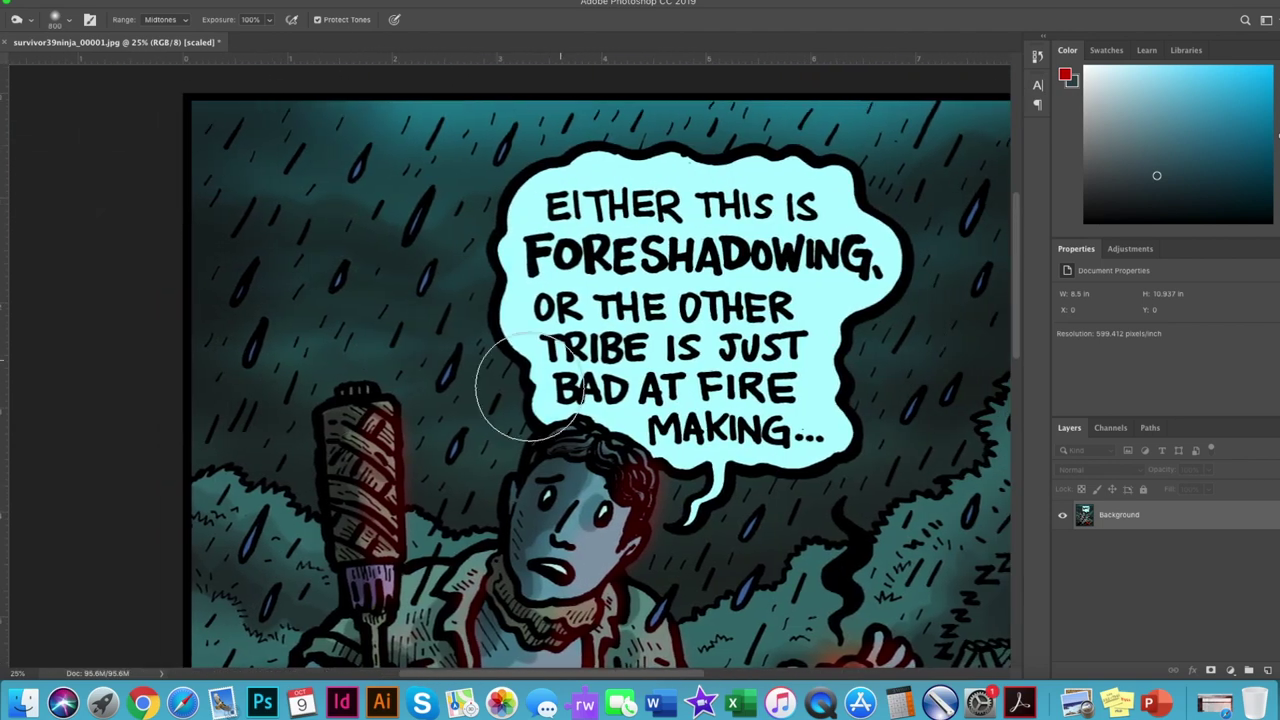
pyautogui.scroll(-5, 720, 385)
# Zoom out and marquee-select a thin strip along the panel's bottom edge.
pyautogui.press('super+minus')
pyautogui.press('super+minus')
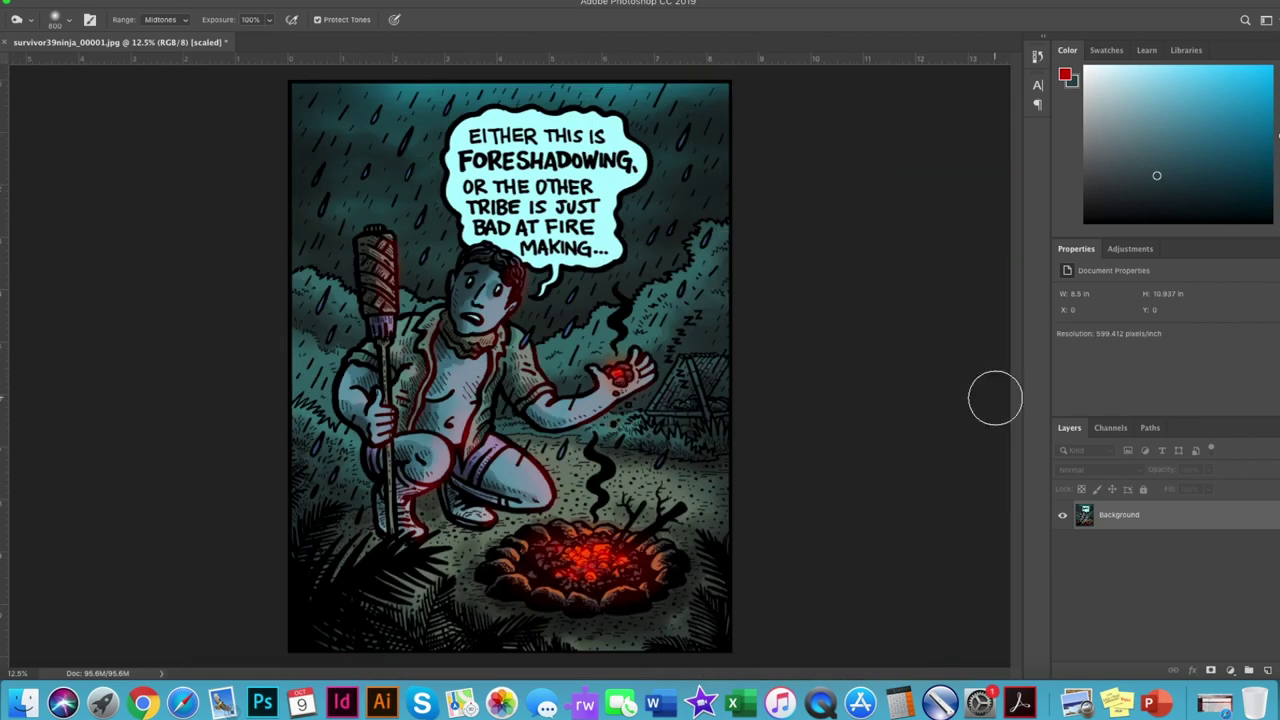
pyautogui.press('m')
pyautogui.moveTo(734, 648); pyautogui.dragTo(287, 653)
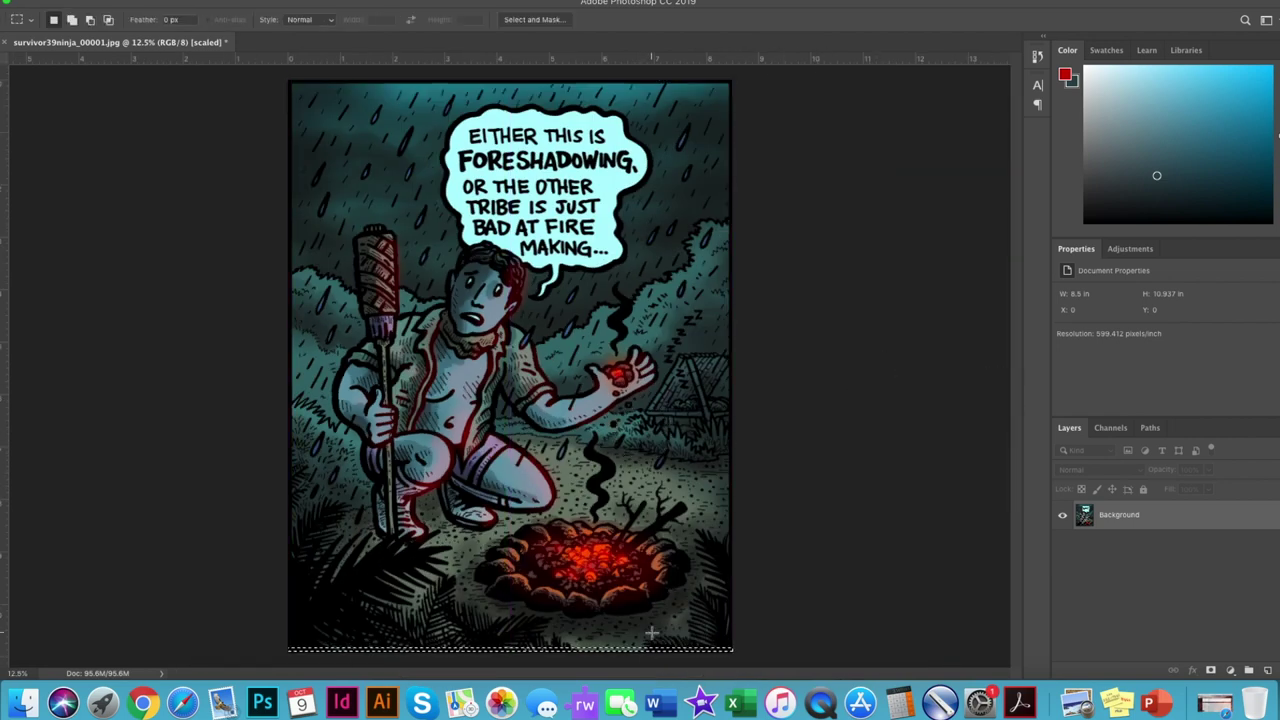
# Zoom to the panel's bottom edge, reset colours to black and white, and pick the Type tool.
pyautogui.press('super+plus')
pyautogui.click(40, 215)
pyautogui.press('d')
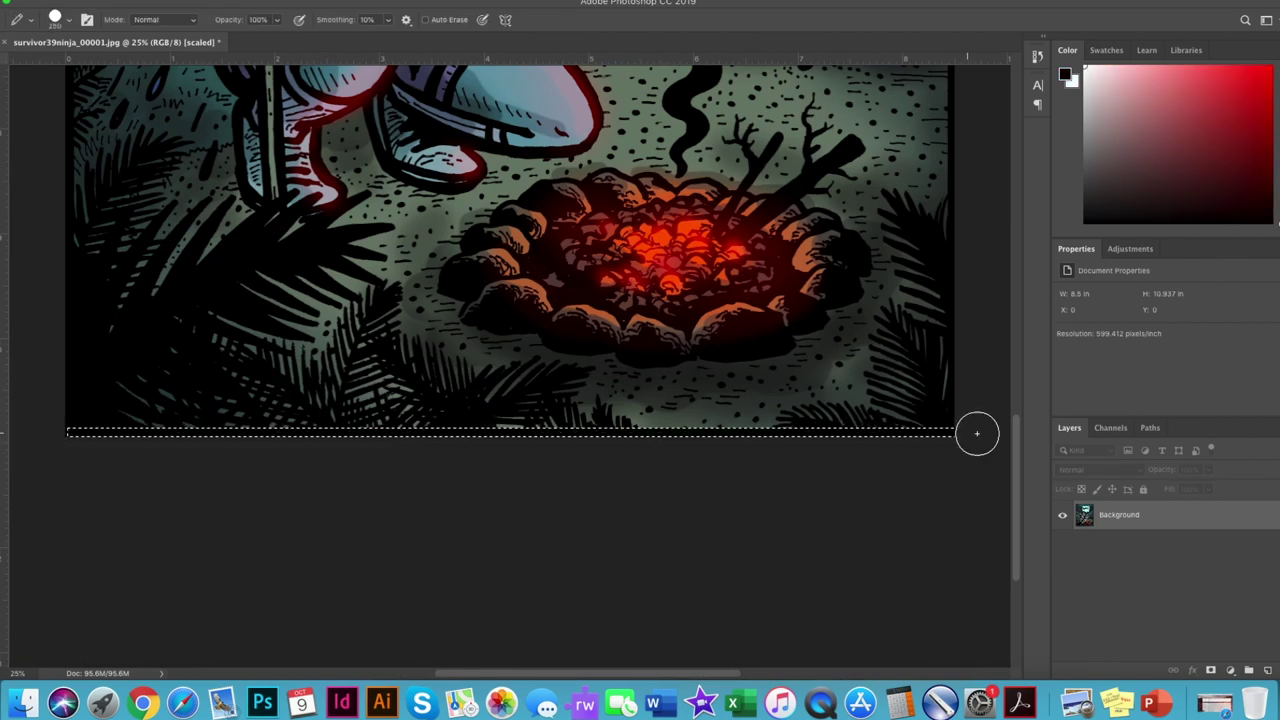
pyautogui.hscroll(-3, 974, 431)
pyautogui.scroll(1, 974, 431)
pyautogui.click(1065, 76)
pyautogui.click(1037, 408)
pyautogui.press('t')
# Place the #DABUDOODLES text box at the bottom-left in ErikSans 16 pt and commit it.
pyautogui.moveTo(174, 415); pyautogui.dragTo(438, 466)
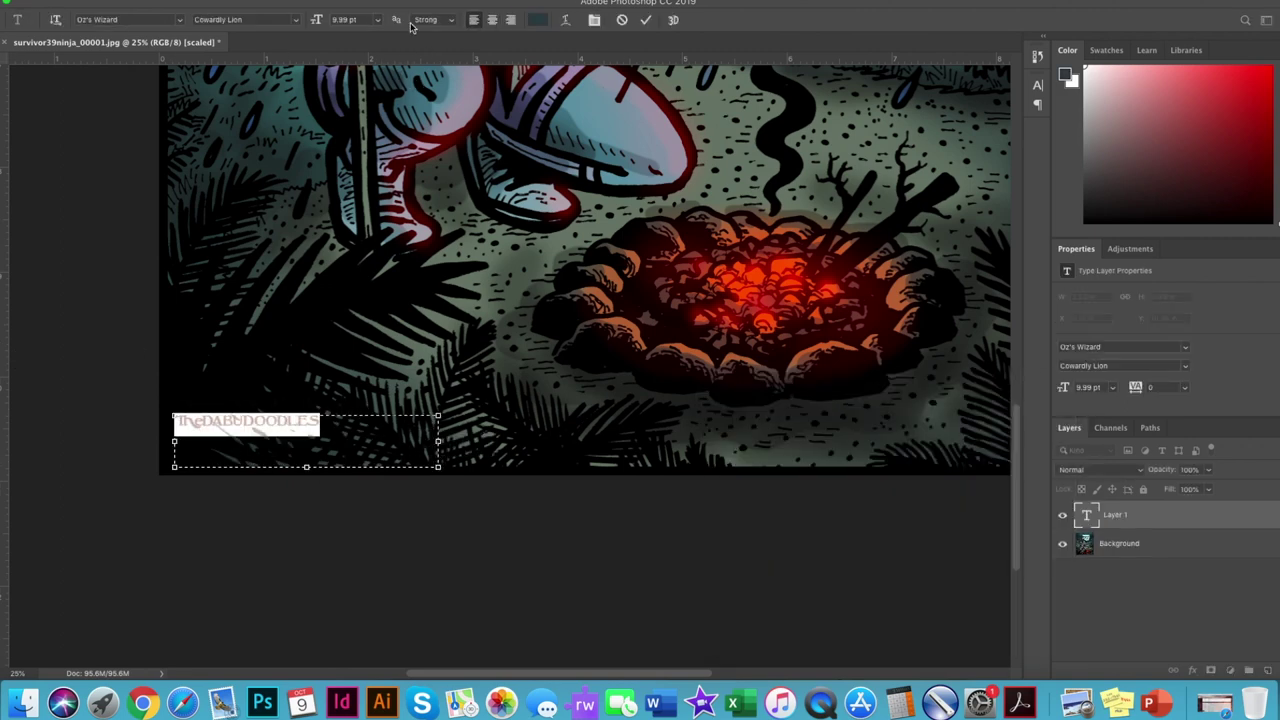
pyautogui.click(180, 19)
pyautogui.click(178, 92)
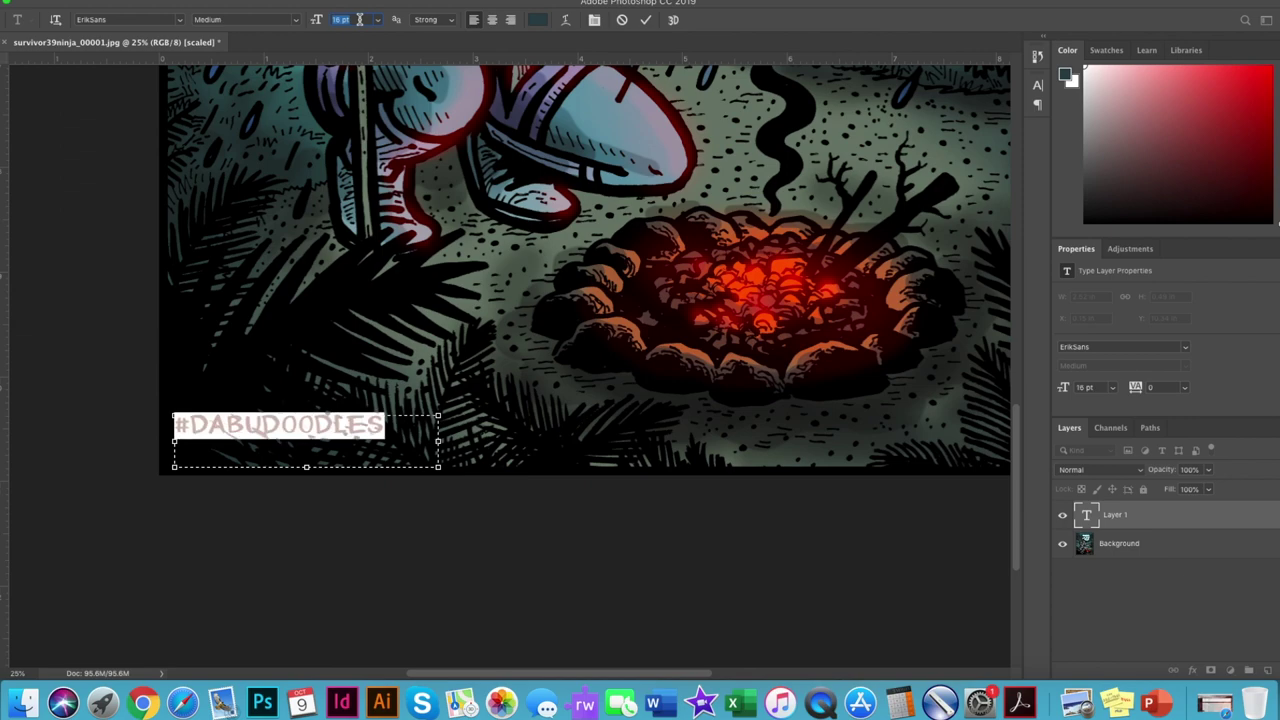
pyautogui.hotkey('ctrl', 'Return')
# Add a Stroke layer style to the #DABUDOODLES tag and set its position.
pyautogui.click(1190, 670)
pyautogui.click(1215, 549)
pyautogui.click(787, 410)
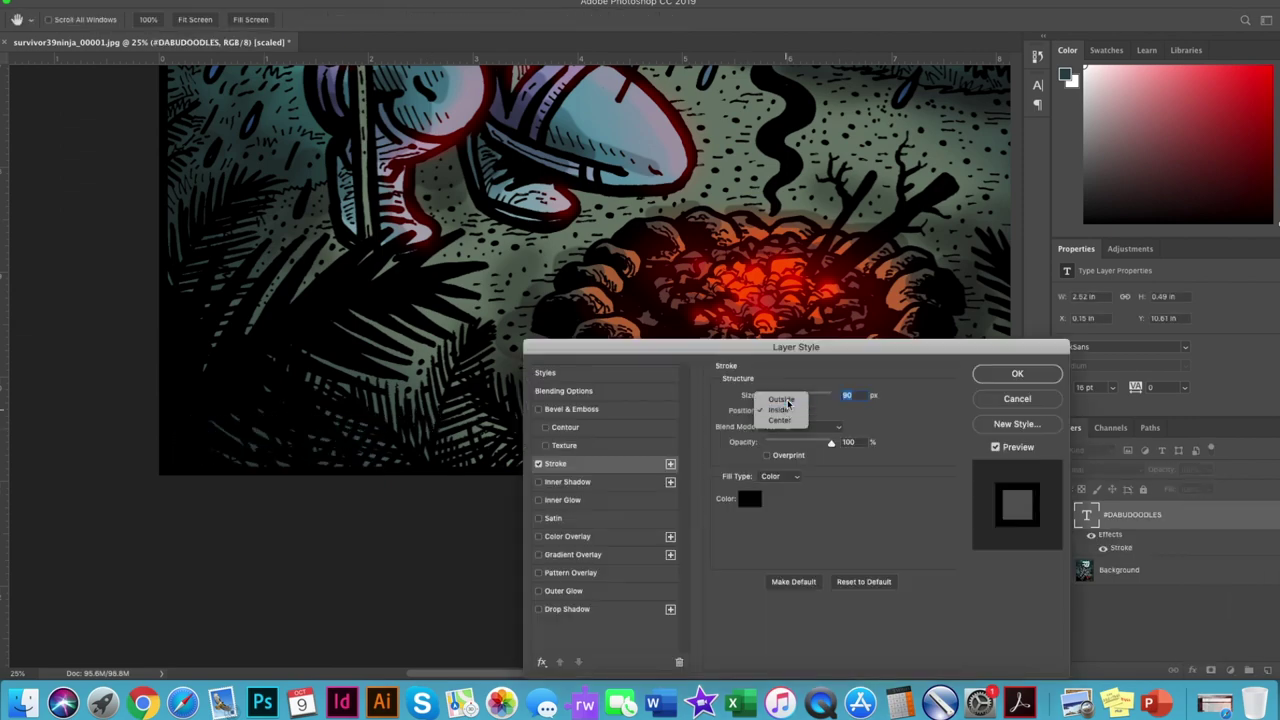